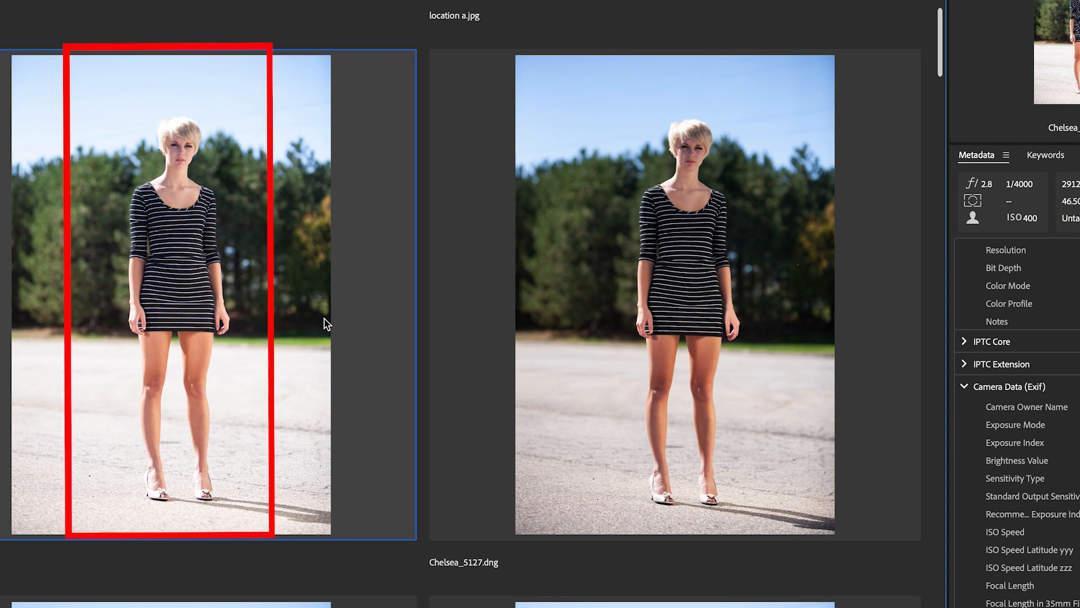
# - Browse through the Chelsea photo thumbnails, comparing the different shots in the content view
pyautogui.click(681, 308)
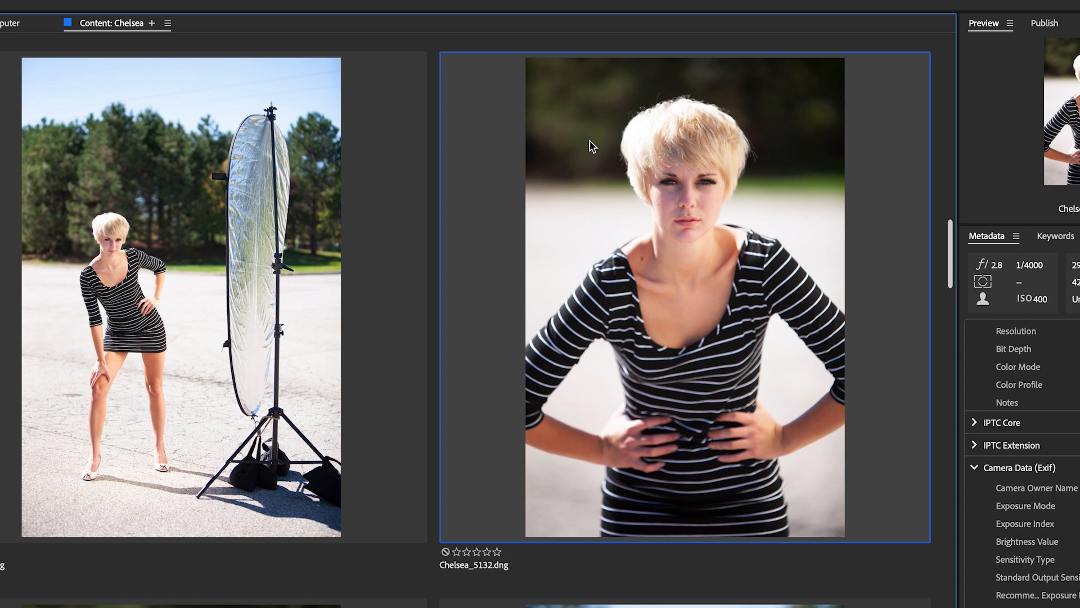
pyautogui.click(180, 239)
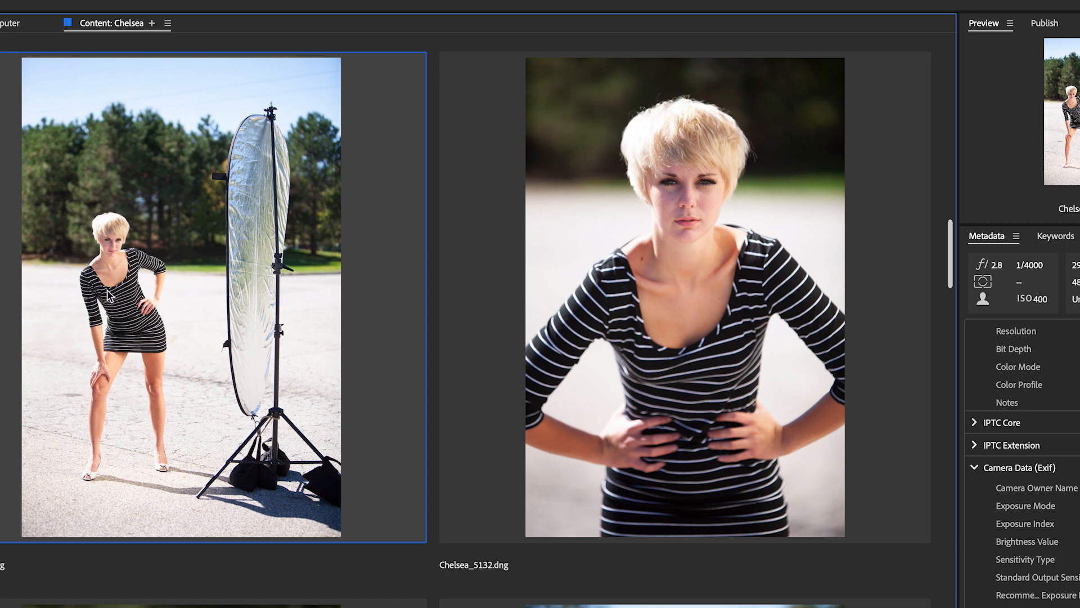
pyautogui.click(673, 247)
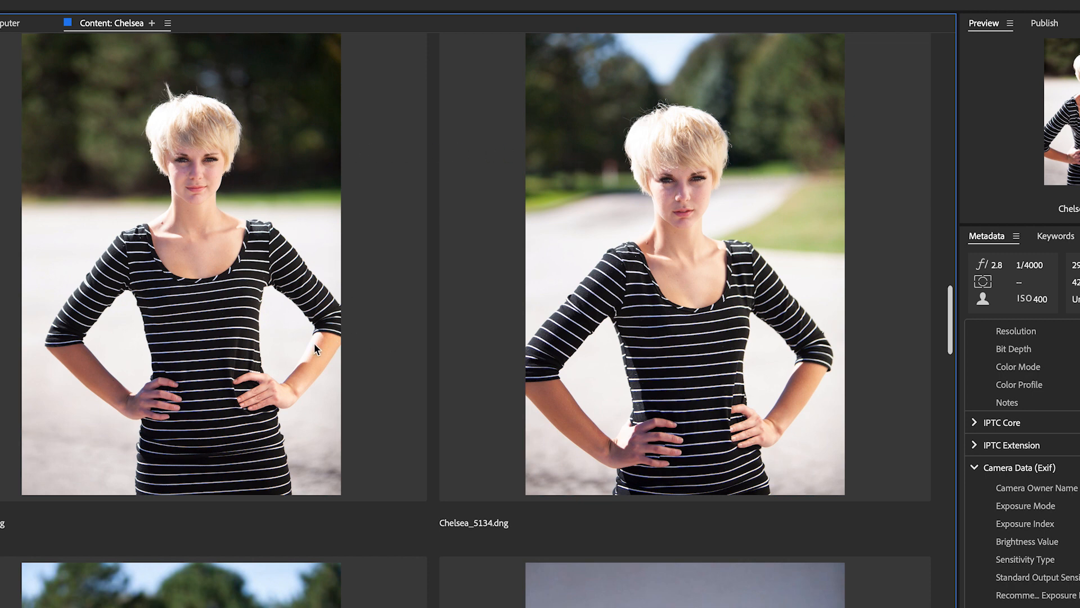
pyautogui.scroll(-3, 301, 277)
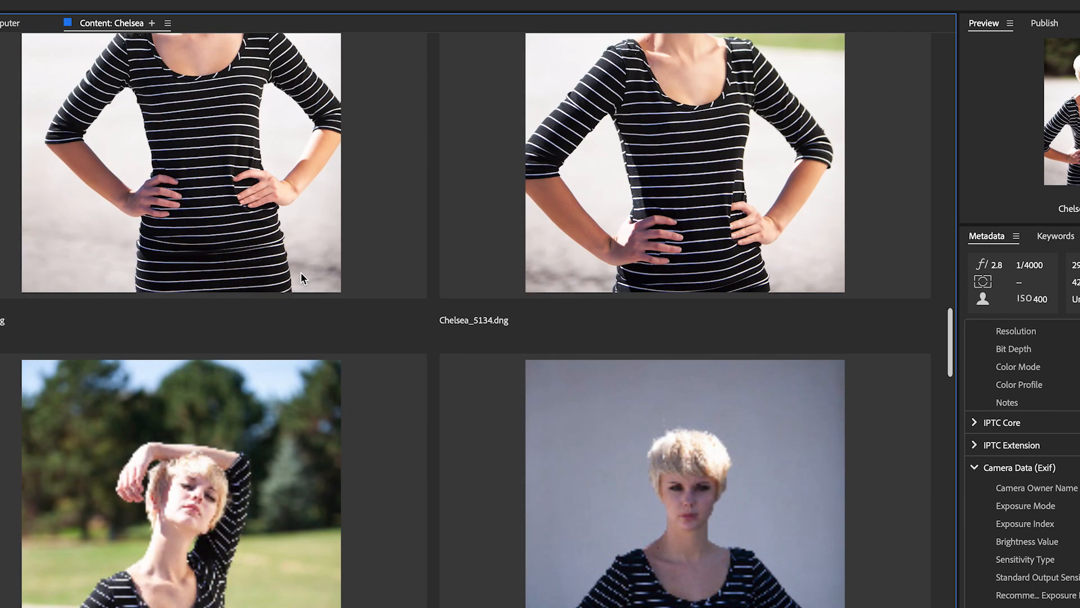
pyautogui.scroll(-6, 301, 279)
pyautogui.scroll(4, 299, 274)
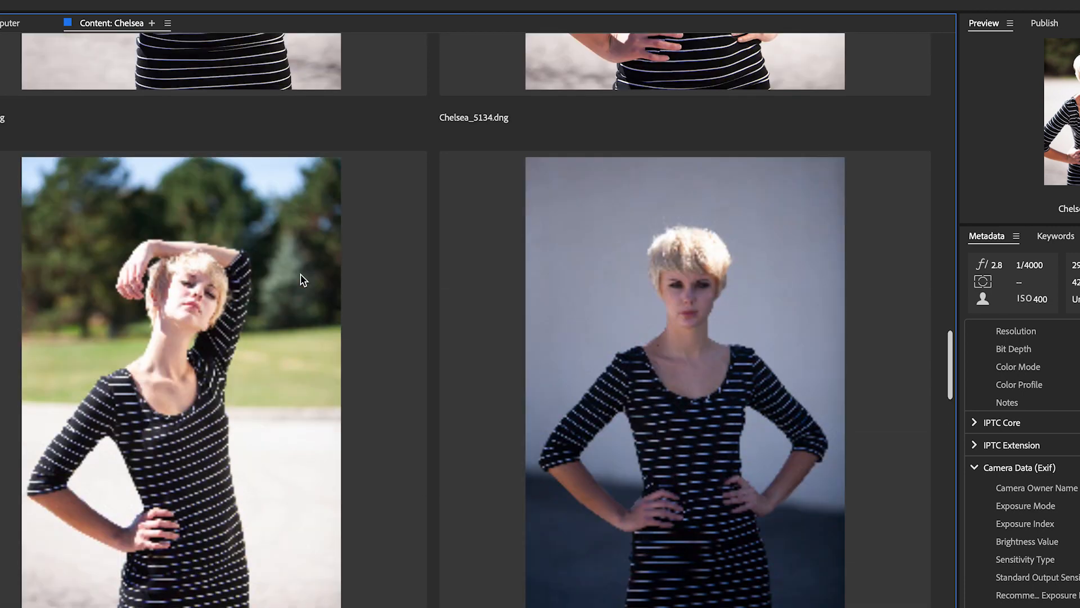
pyautogui.click(286, 379)
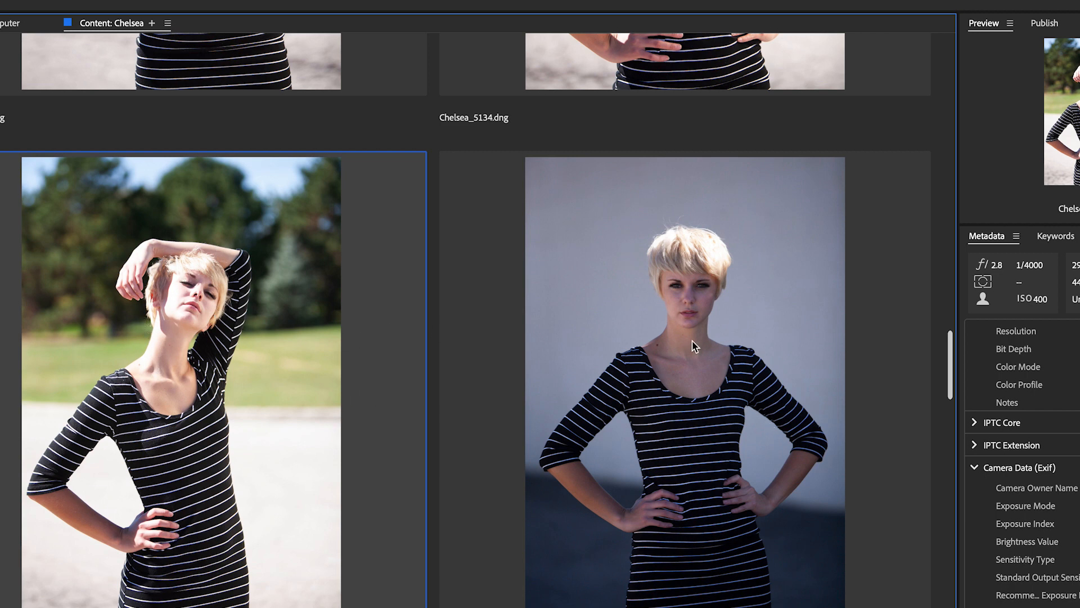
pyautogui.click(951, 363)
pyautogui.moveTo(950, 363); pyautogui.dragTo(952, 366)
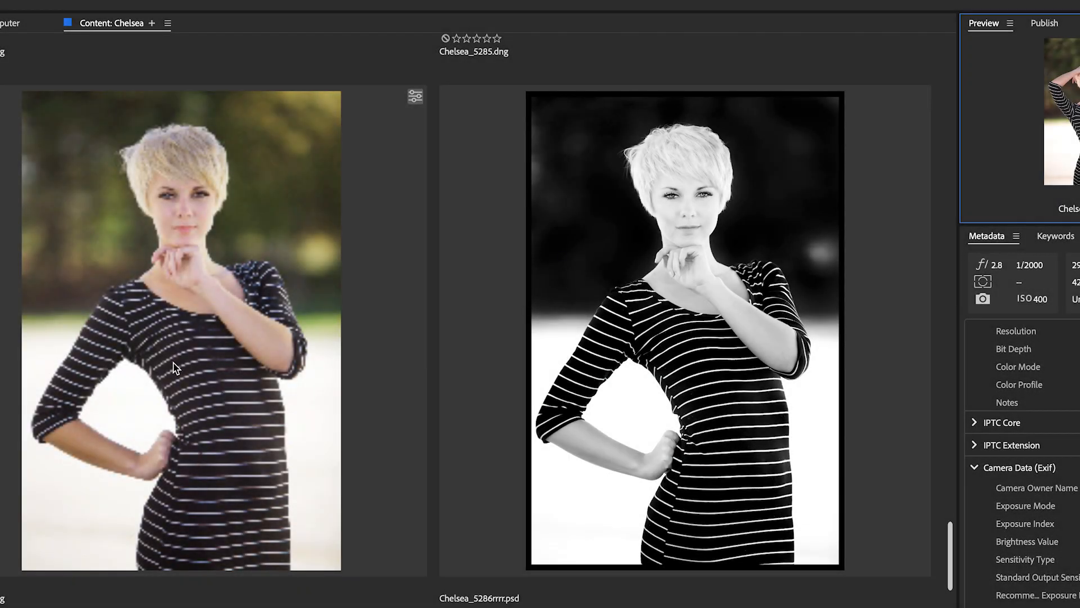
pyautogui.click(178, 364)
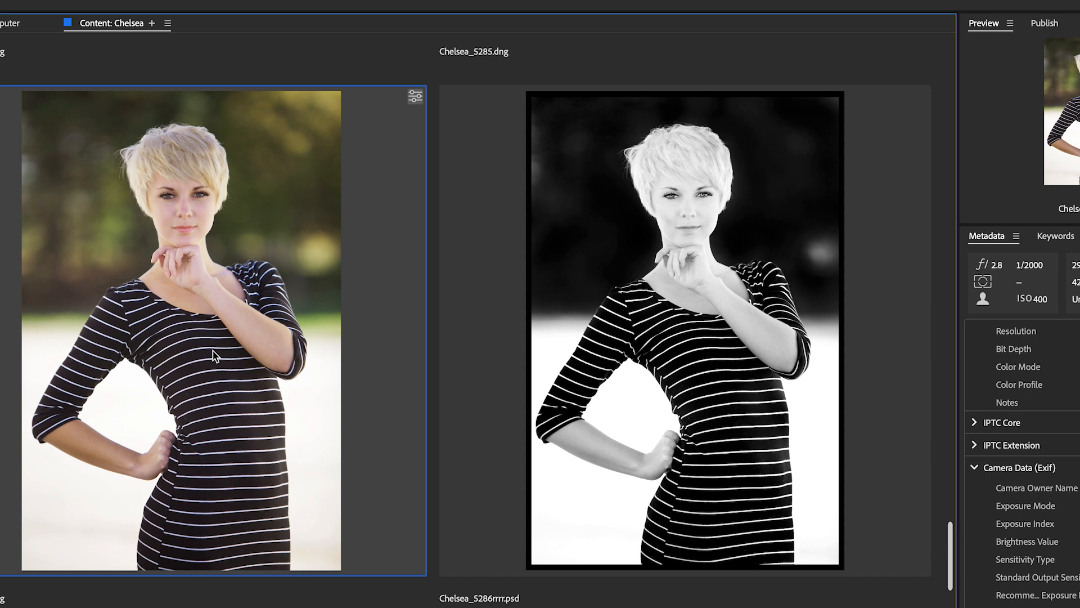
pyautogui.click(618, 278)
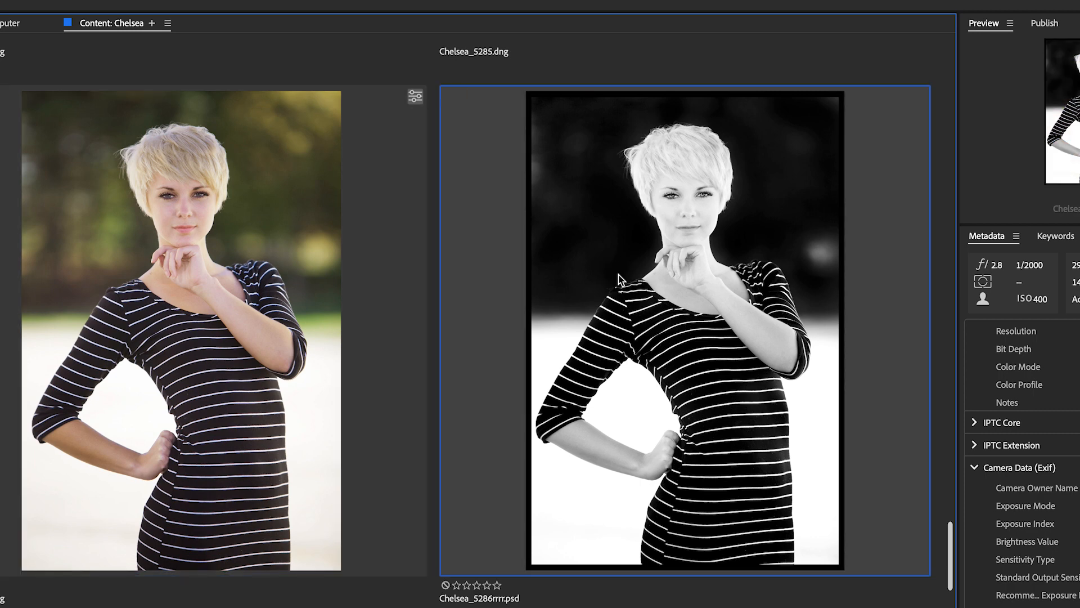
pyautogui.press('super+plus')
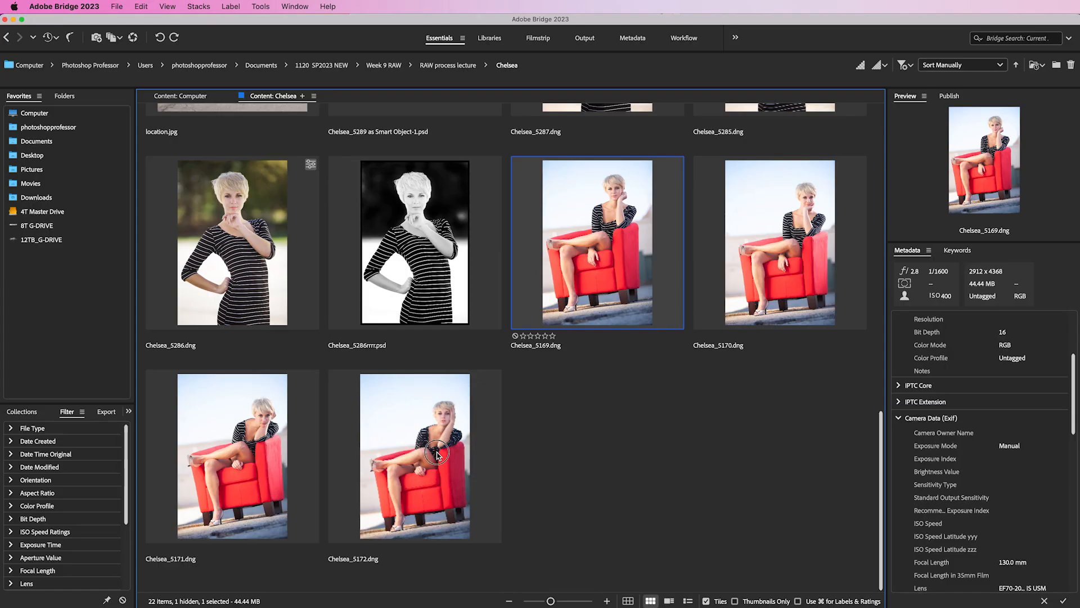
# - Select the four red-chair photos Chelsea_5169 through Chelsea_5172 and open them in Camera Raw
pyautogui.keyDown('shift'); pyautogui.click(437, 455); pyautogui.keyUp('shift')
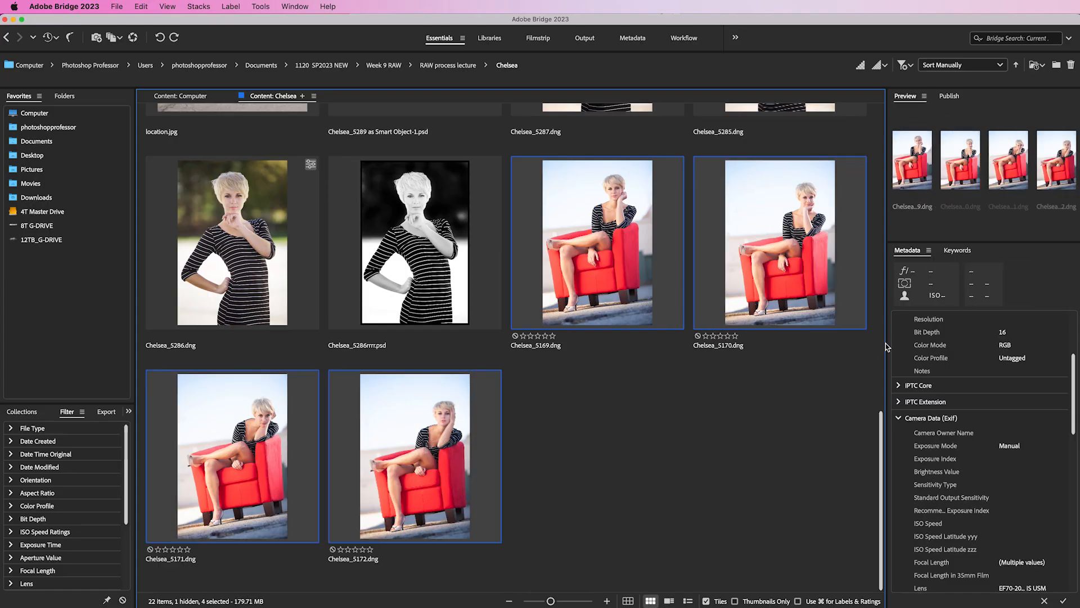
pyautogui.click(133, 37)
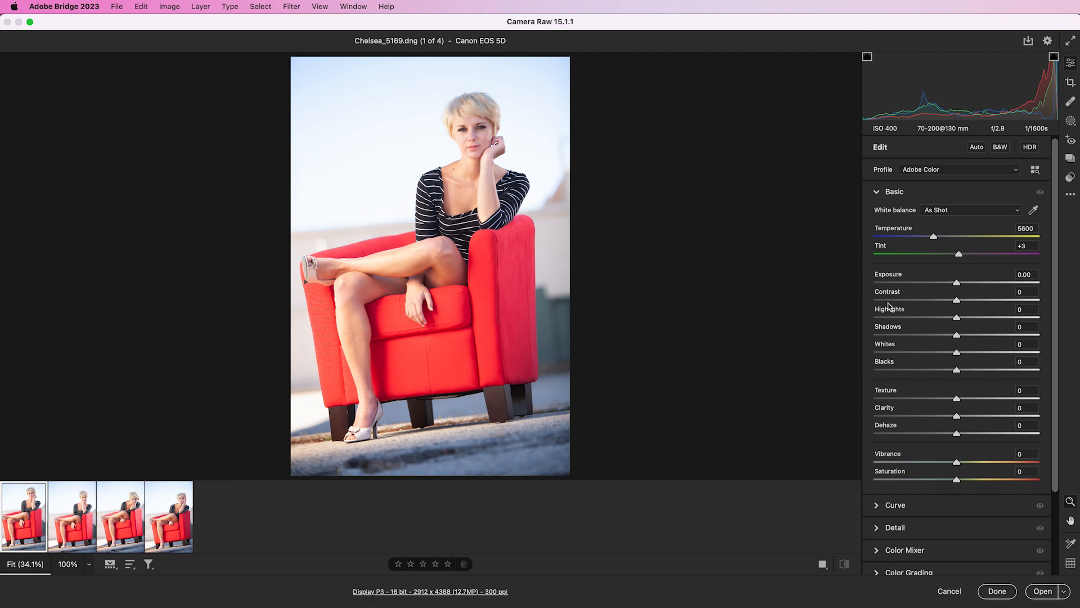
# - Adjust the basic tones: Exposure -0.50, Highlights -68, Shadows +59 and Vibrance +33
pyautogui.scroll(-1, 889, 307)
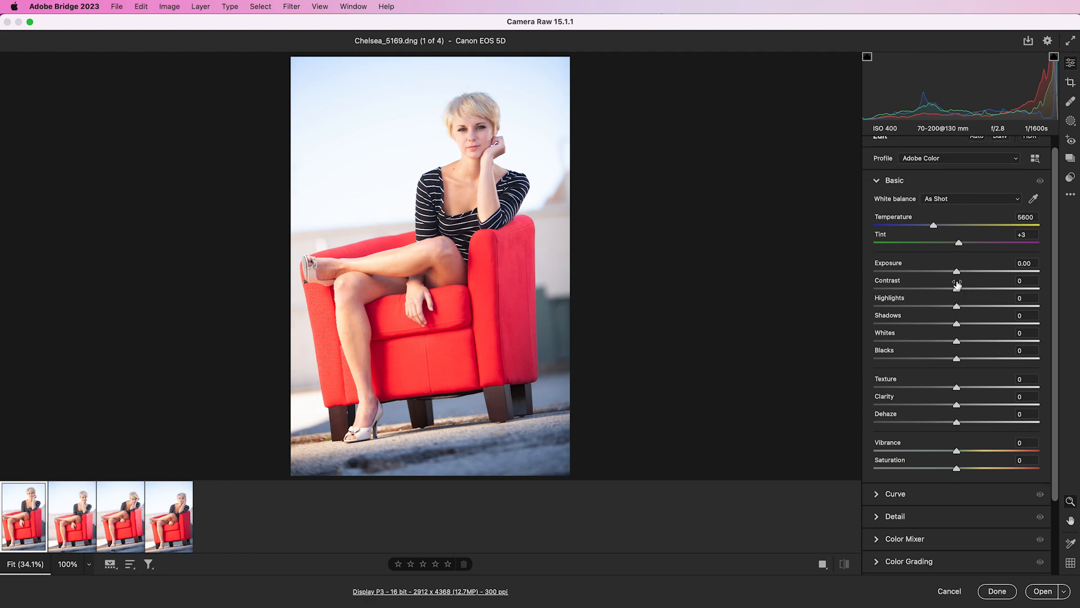
pyautogui.moveTo(958, 274); pyautogui.dragTo(1007, 325)
pyautogui.moveTo(956, 450); pyautogui.dragTo(995, 451)
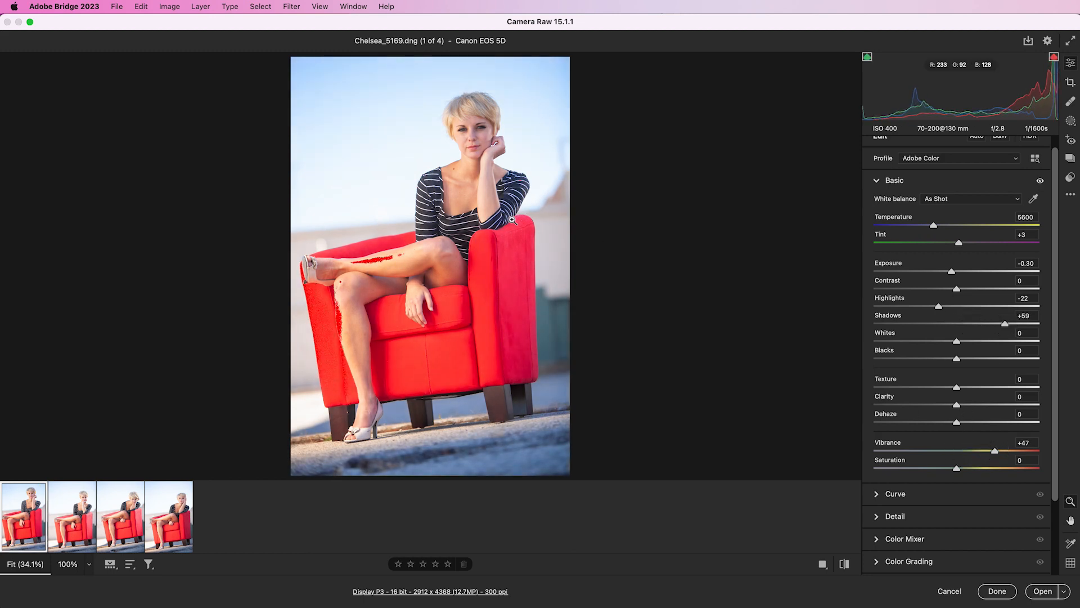
pyautogui.moveTo(938, 307); pyautogui.dragTo(901, 307)
pyautogui.moveTo(951, 272); pyautogui.dragTo(948, 273)
pyautogui.moveTo(994, 451); pyautogui.dragTo(983, 453)
pyautogui.moveTo(947, 272); pyautogui.dragTo(950, 274)
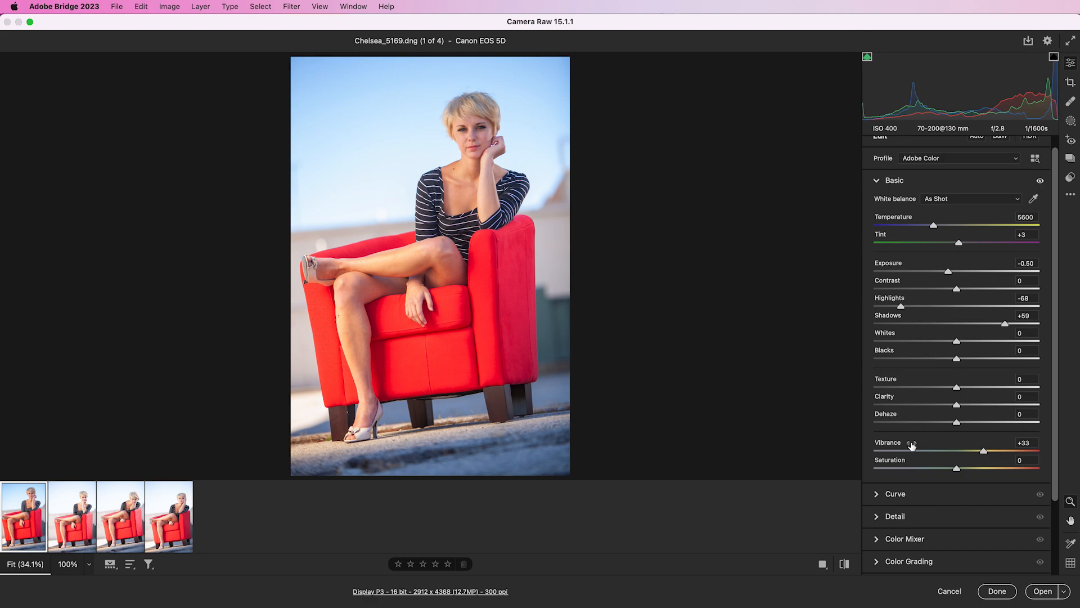
# - Set the Effects vignetting to -7
pyautogui.scroll(-2, 915, 431)
pyautogui.scroll(-2, 915, 430)
pyautogui.moveTo(958, 400)
pyautogui.mouseDown()
pyautogui.moveTo(940, 400)
pyautogui.moveTo(953, 400)
pyautogui.mouseUp()
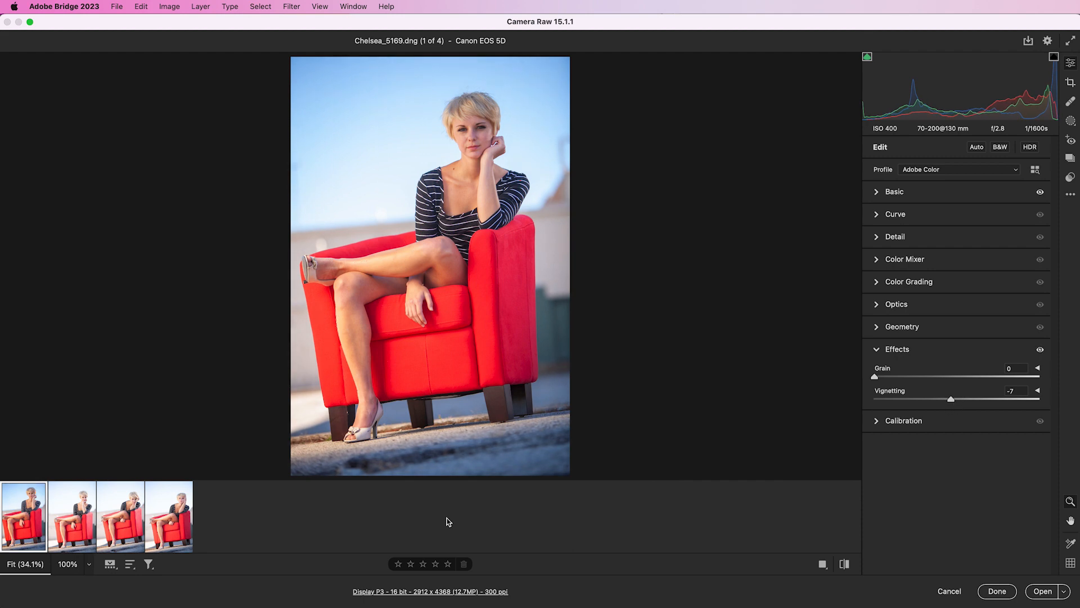
# - Select the first three photos in the filmstrip and open Sync Settings
pyautogui.moveTo(192, 545)
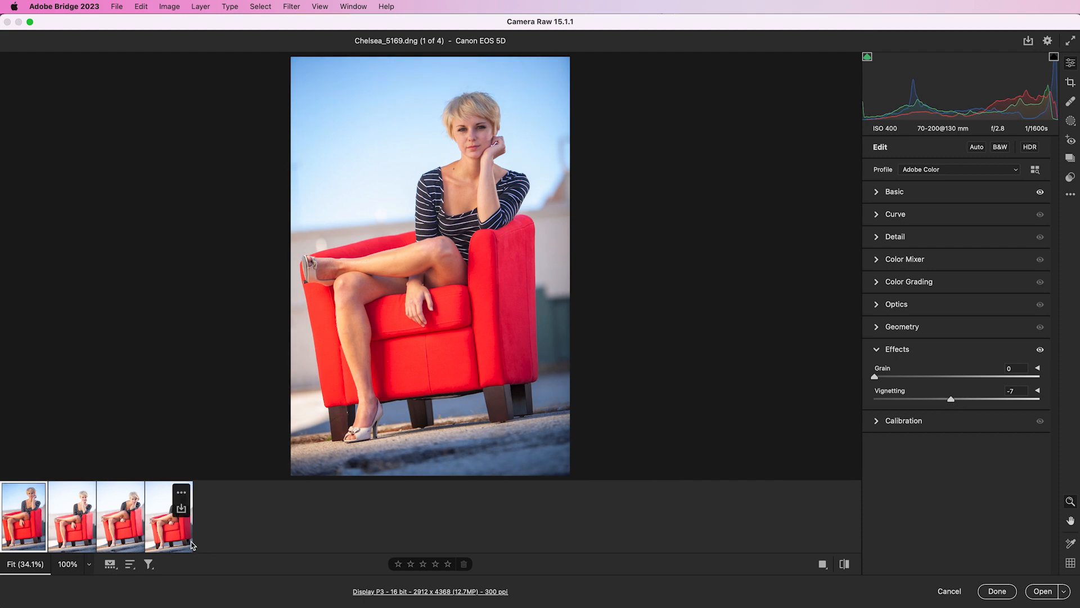
pyautogui.press('shift')
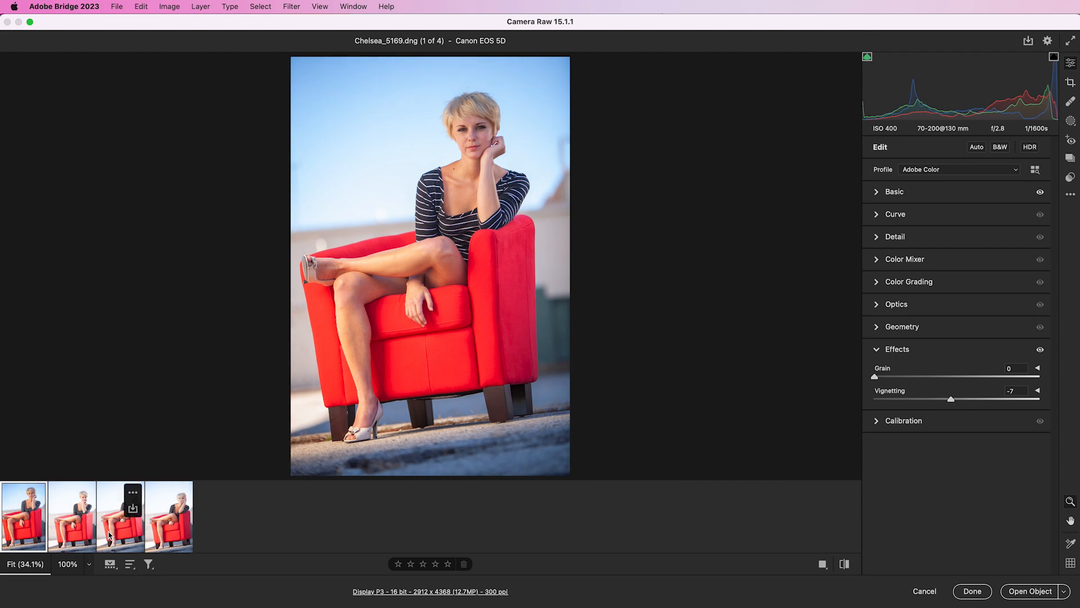
pyautogui.keyDown('shift'); pyautogui.click(110, 531); pyautogui.keyUp('shift')
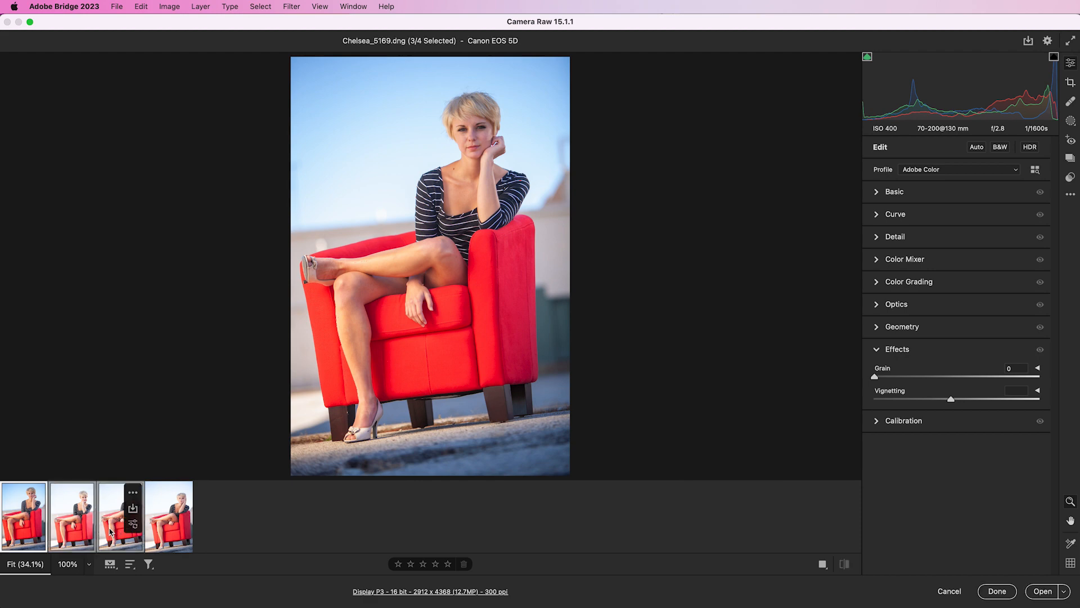
pyautogui.rightClick(110, 531)
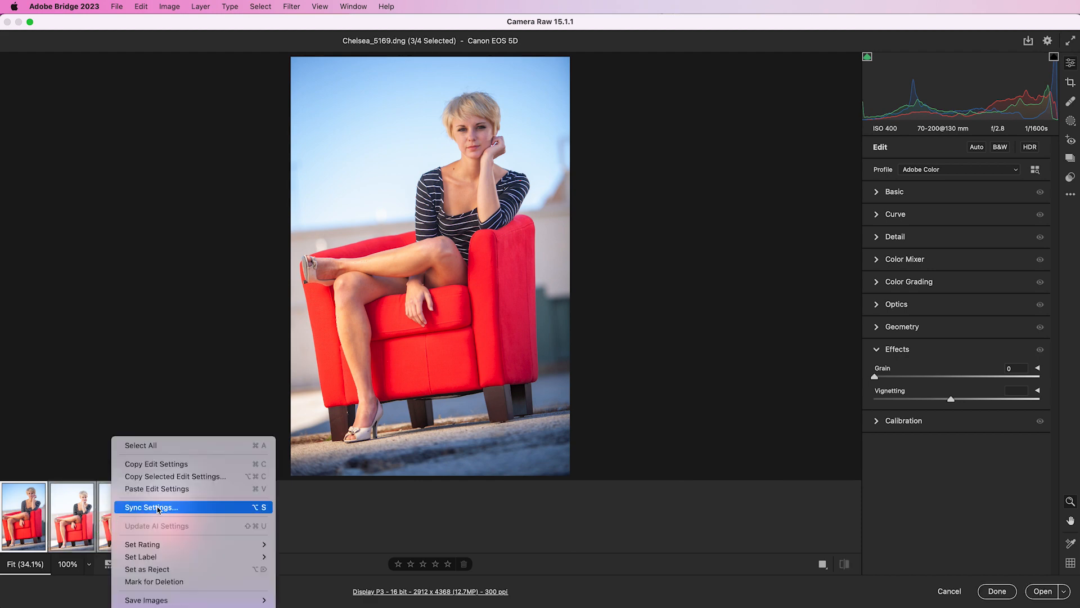
pyautogui.click(180, 508)
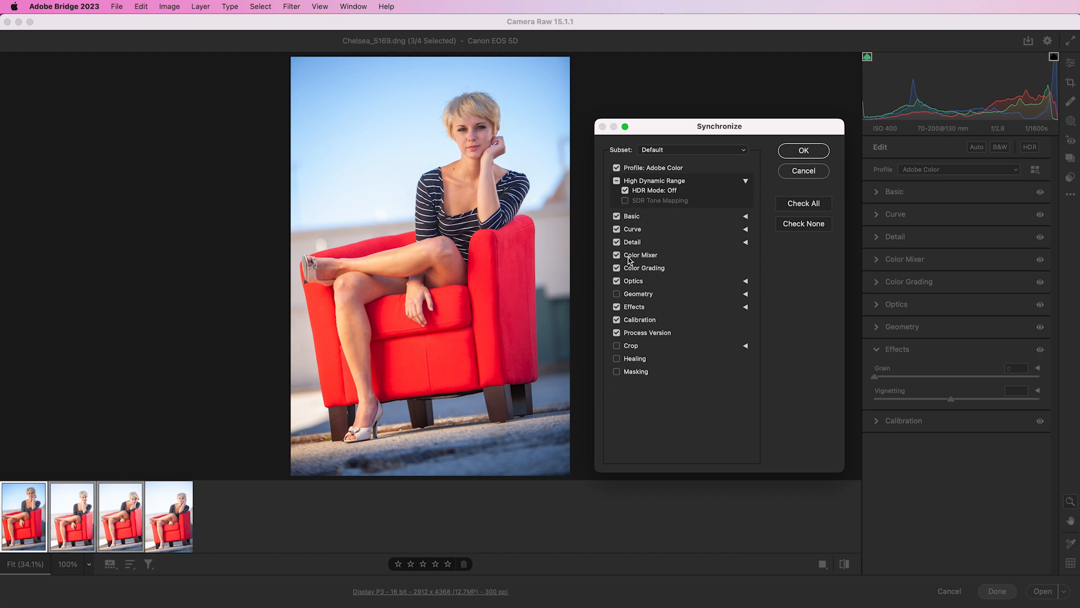
# - Uncheck Effects, synchronize the remaining settings to the selected photos, and finish in Camera Raw
pyautogui.click(617, 306)
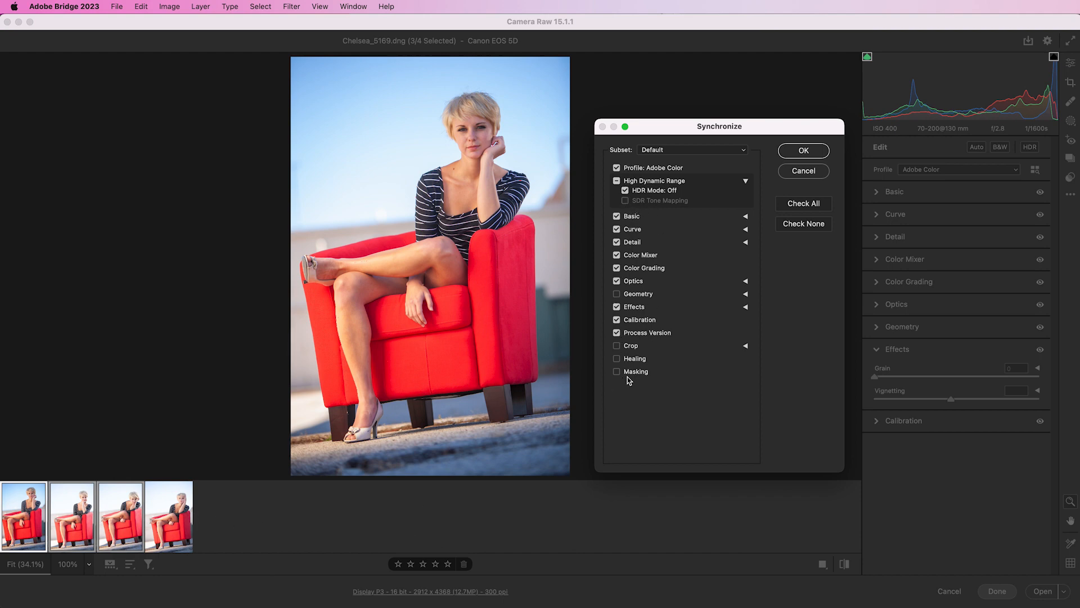
pyautogui.click(805, 151)
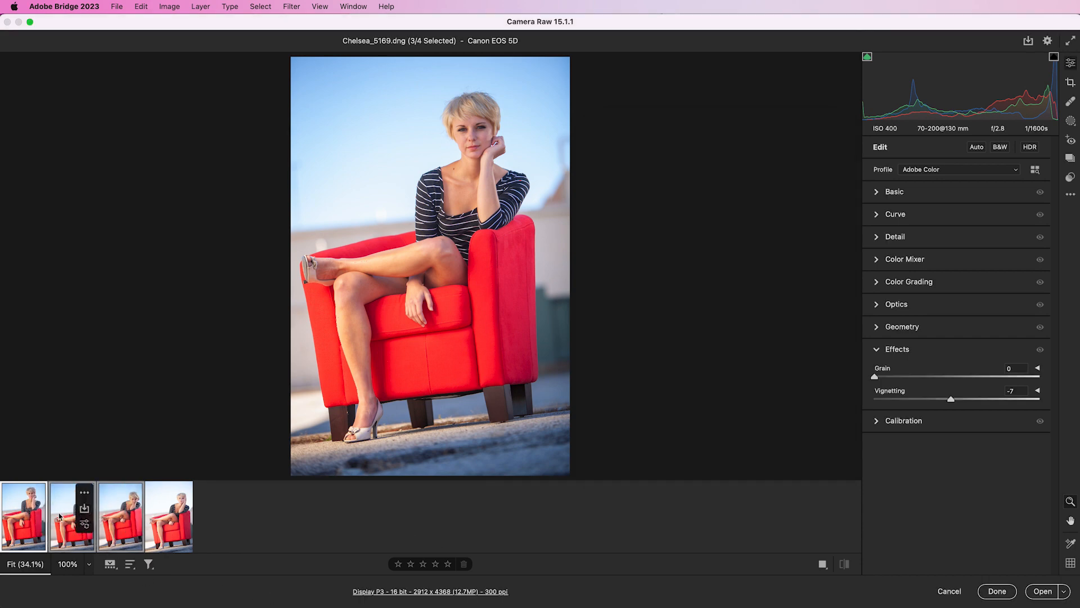
pyautogui.click(997, 591)
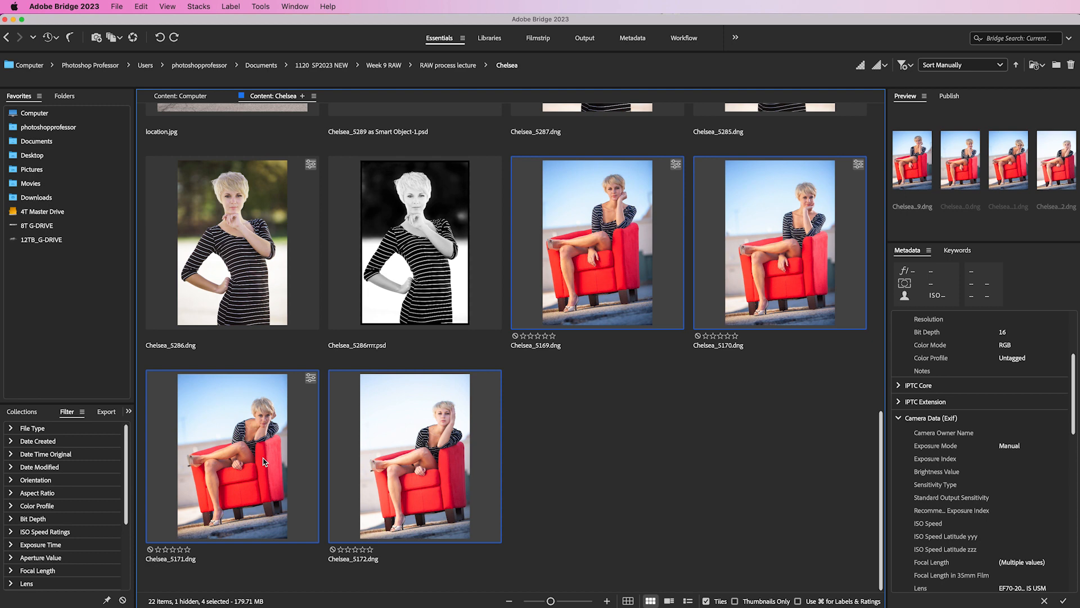
# - Apply the Previous Conversion develop settings to Chelsea_5172.dng
pyautogui.click(383, 446)
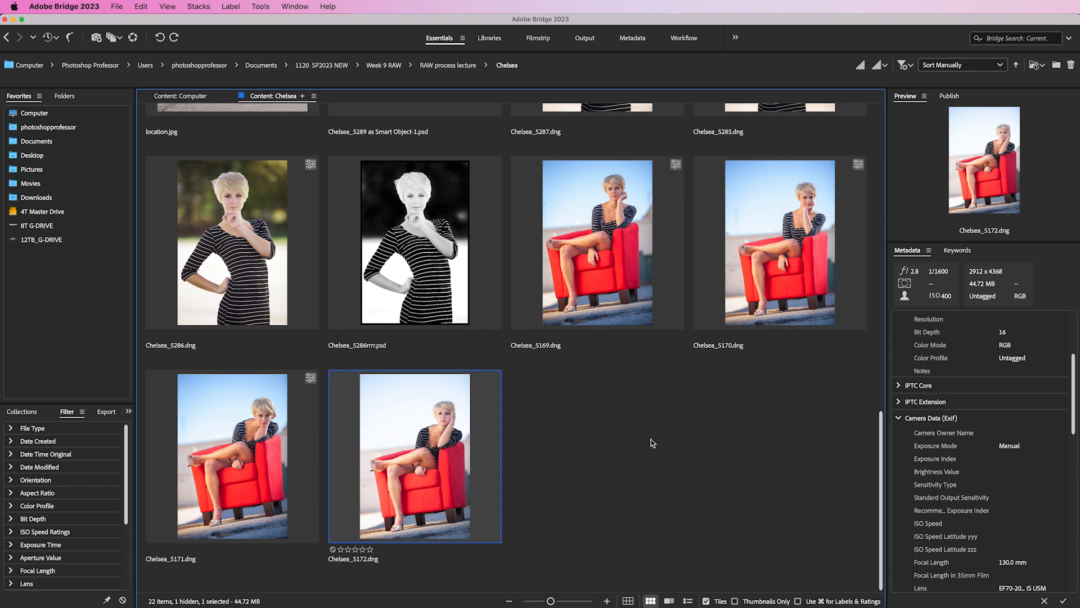
pyautogui.rightClick(385, 414)
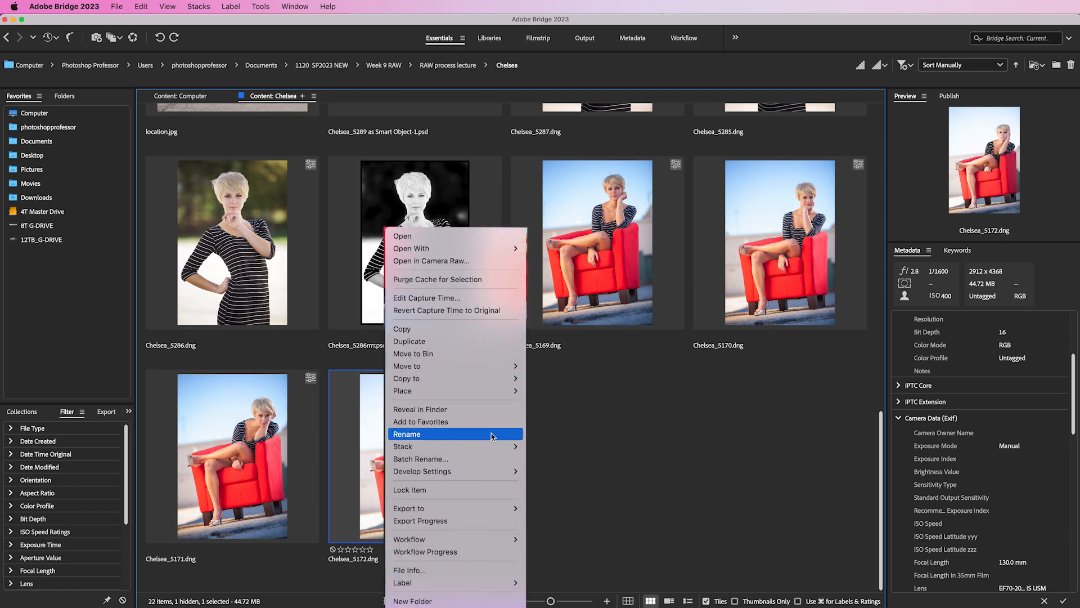
pyautogui.moveTo(496, 474)
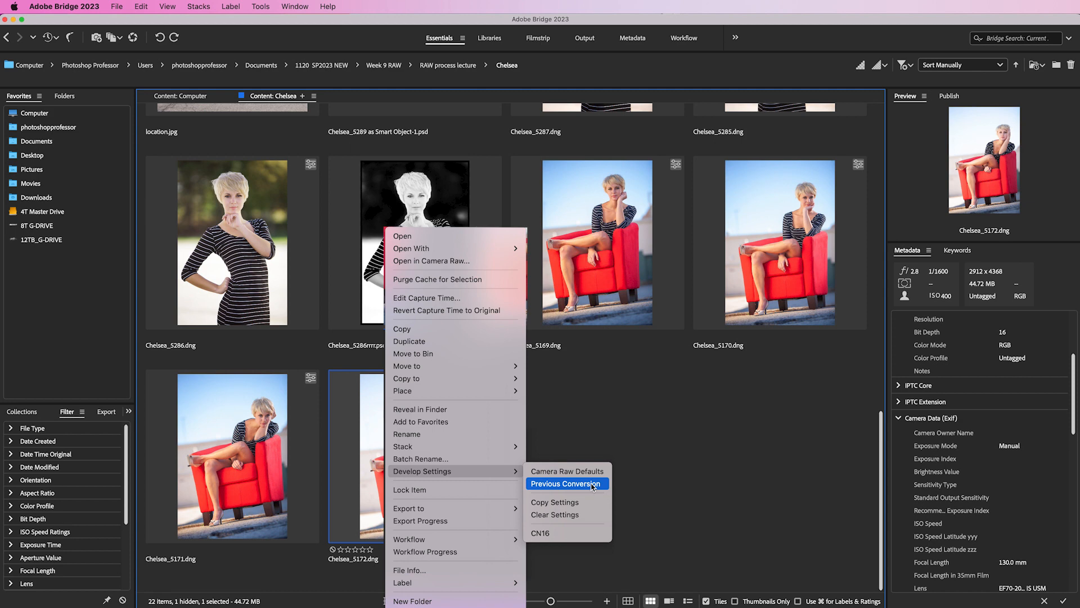
pyautogui.click(566, 484)
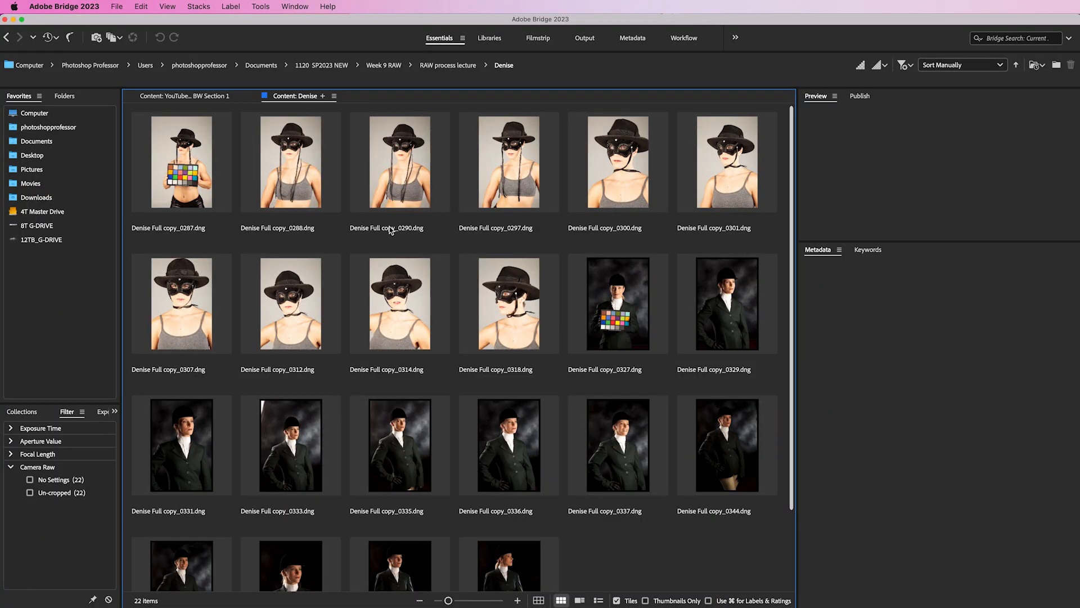
# - Select the first two Denise photos and open them in Camera Raw
pyautogui.click(173, 169)
pyautogui.keyDown('shift'); pyautogui.click(304, 184); pyautogui.keyUp('shift')
pyautogui.click(134, 39)
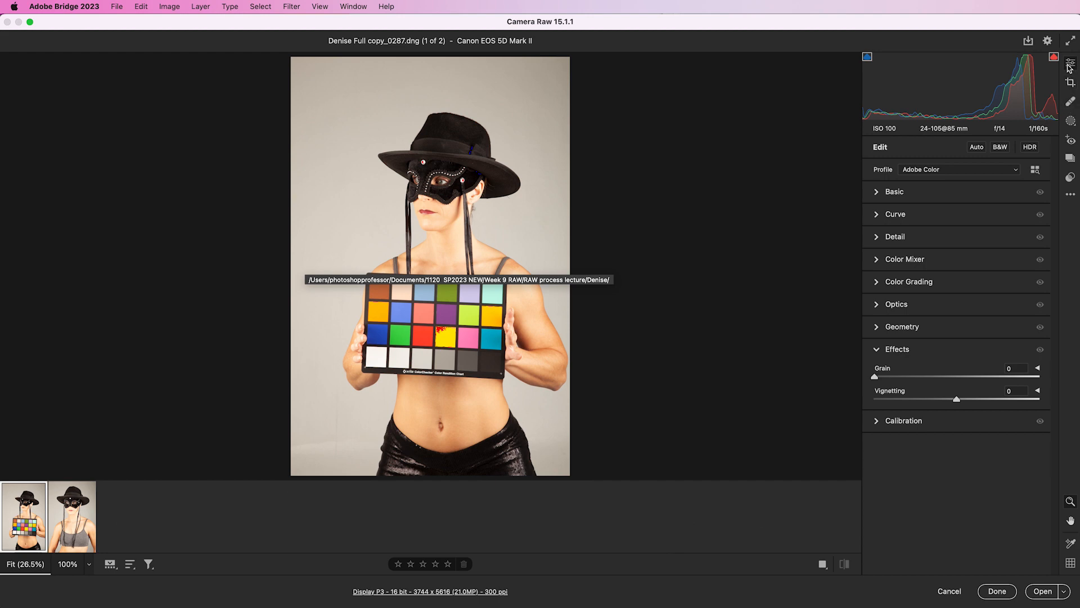
# - Set the white balance by sampling a grey patch on the colour checker with the eyedropper
pyautogui.click(876, 192)
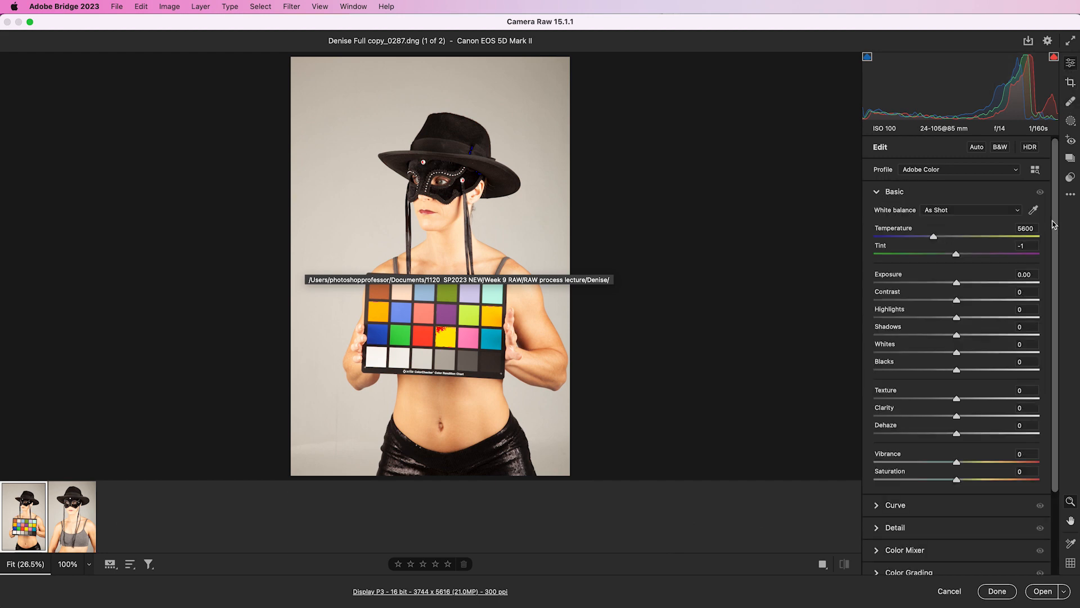
pyautogui.click(1033, 210)
pyautogui.click(427, 356)
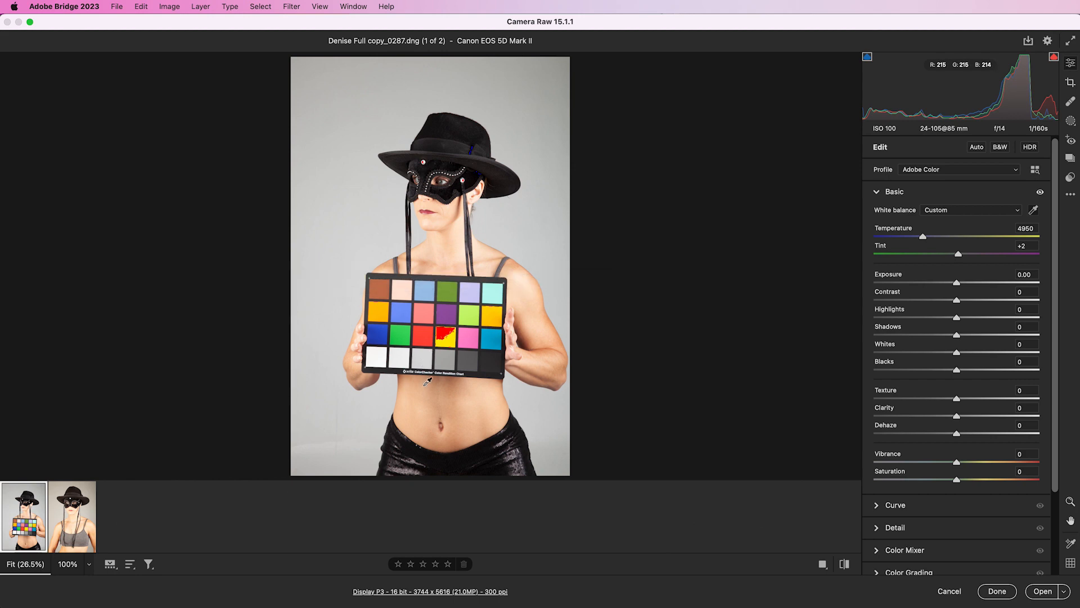
# - Set Blacks to -8, Highlights to -20 and Exposure to -0.80
pyautogui.moveTo(958, 373); pyautogui.dragTo(949, 373)
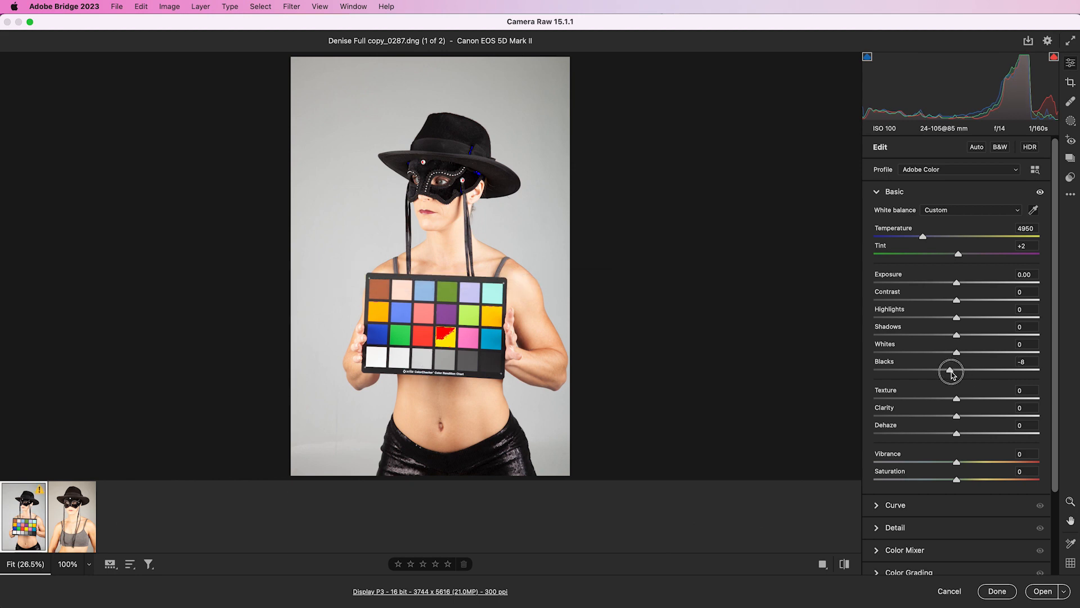
pyautogui.moveTo(956, 319); pyautogui.dragTo(940, 319)
pyautogui.moveTo(957, 284); pyautogui.dragTo(948, 288)
pyautogui.moveTo(379, 352)
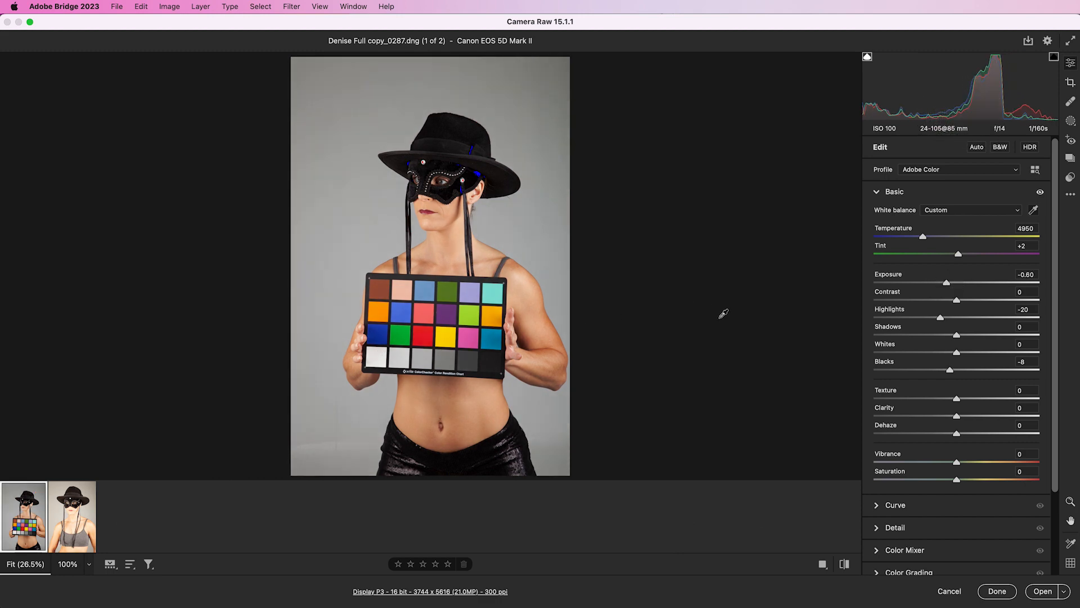
# - Raise the Whites to +29, comparing against the colour checker's white patch
pyautogui.moveTo(958, 352); pyautogui.dragTo(972, 353)
pyautogui.moveTo(382, 351)
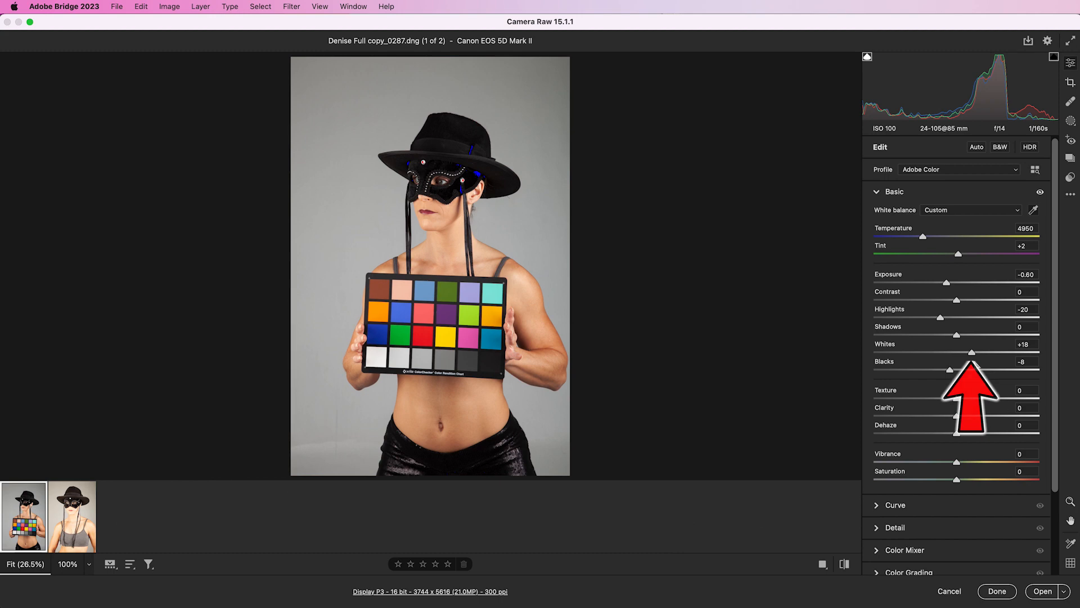
pyautogui.moveTo(972, 353); pyautogui.dragTo(980, 353)
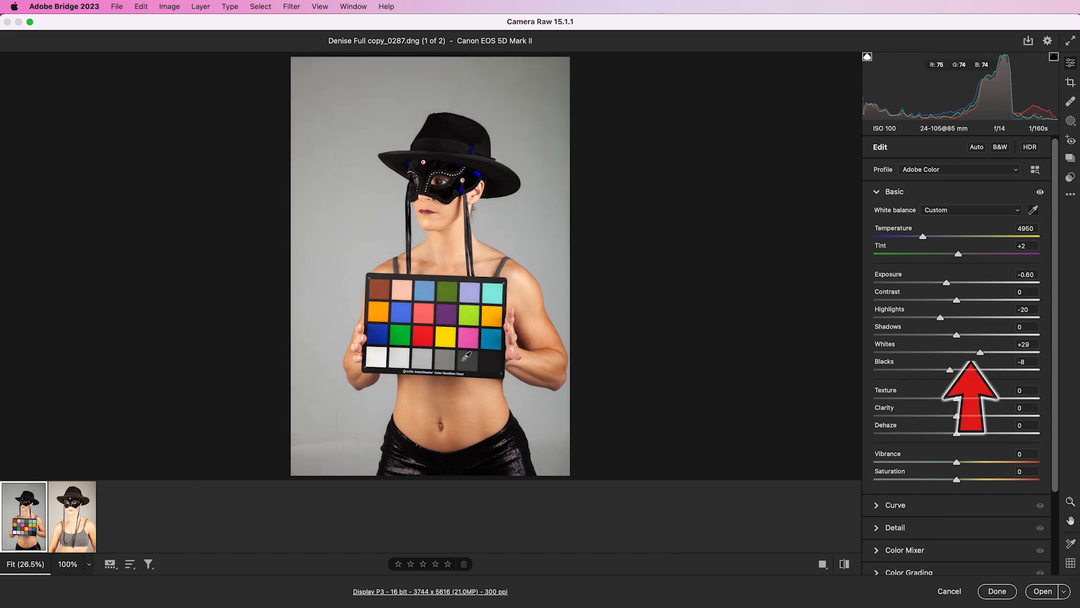
pyautogui.moveTo(381, 351)
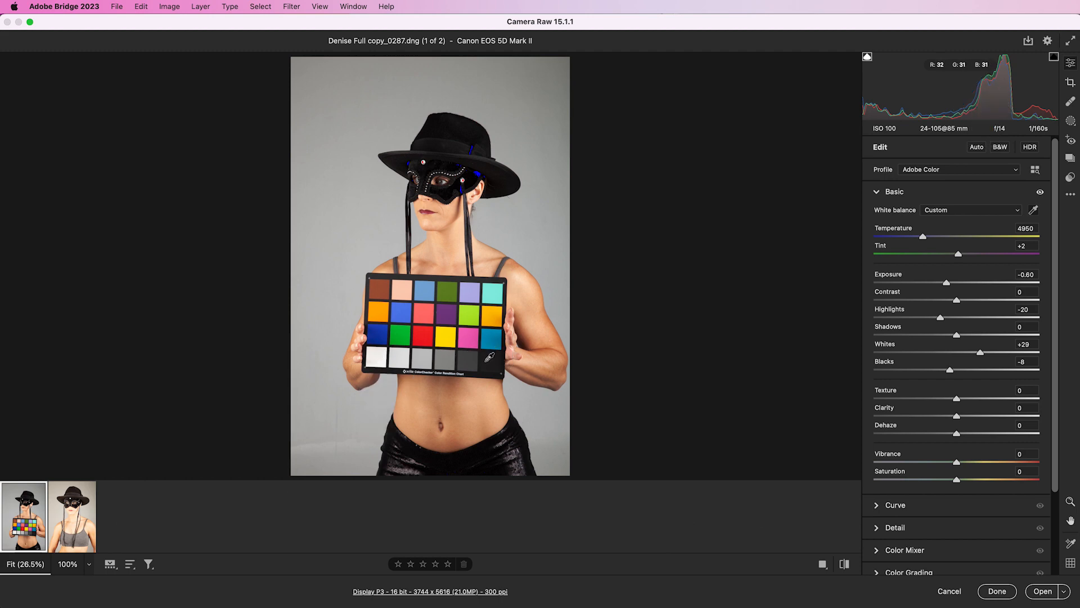
# - Collapse the Basic section and add a Vignetting amount of -18 in the Effects section
pyautogui.click(876, 193)
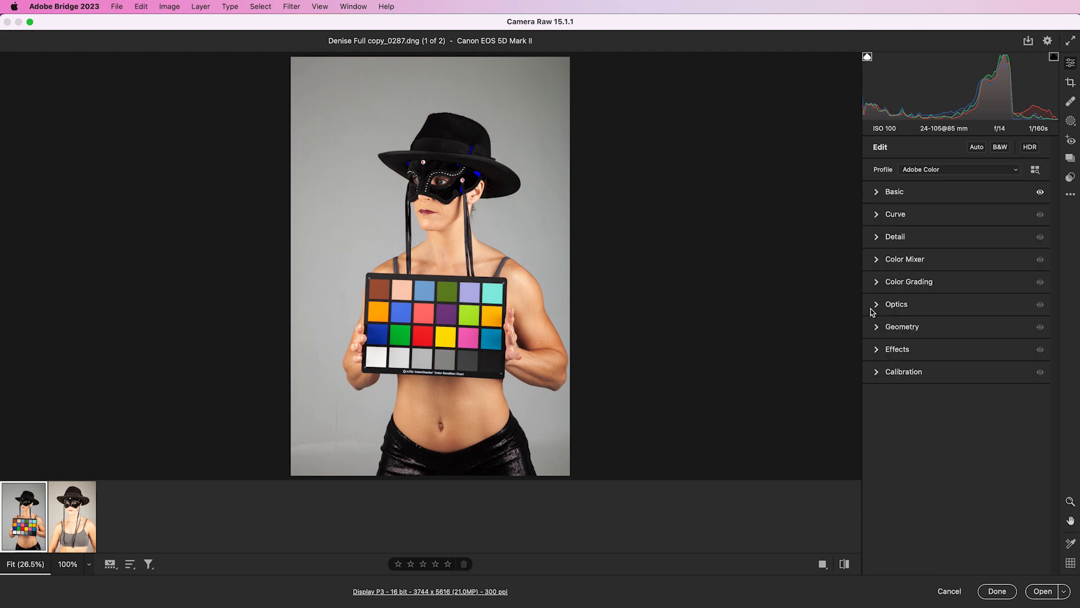
pyautogui.click(877, 349)
pyautogui.moveTo(958, 401); pyautogui.dragTo(941, 403)
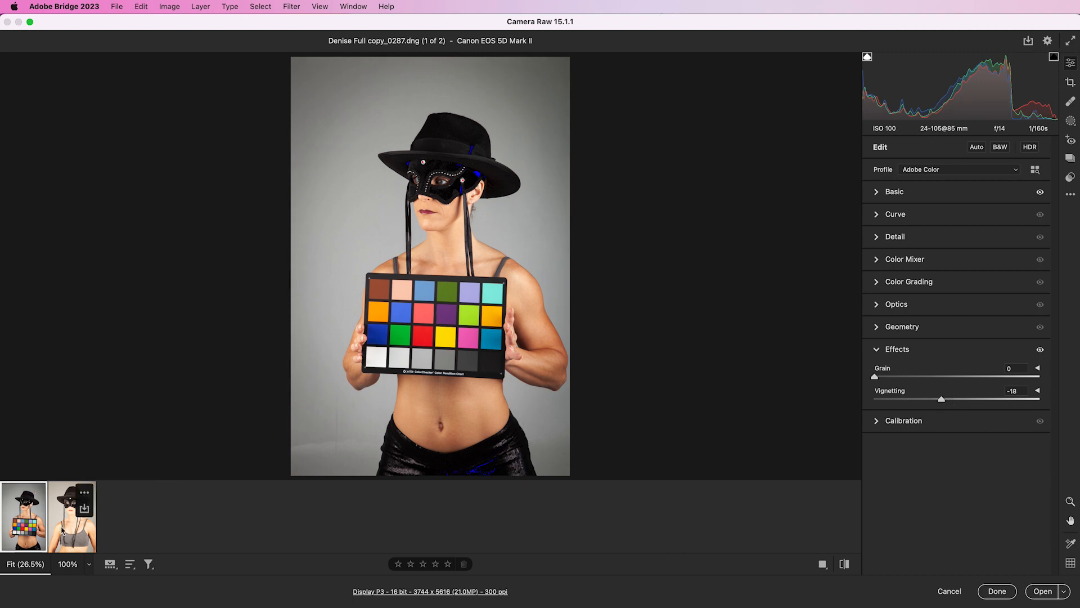
# - Select both photos, synchronize the first photo's settings to the second with the default subset, and finish
pyautogui.keyDown('shift'); pyautogui.click(62, 529); pyautogui.keyUp('shift')
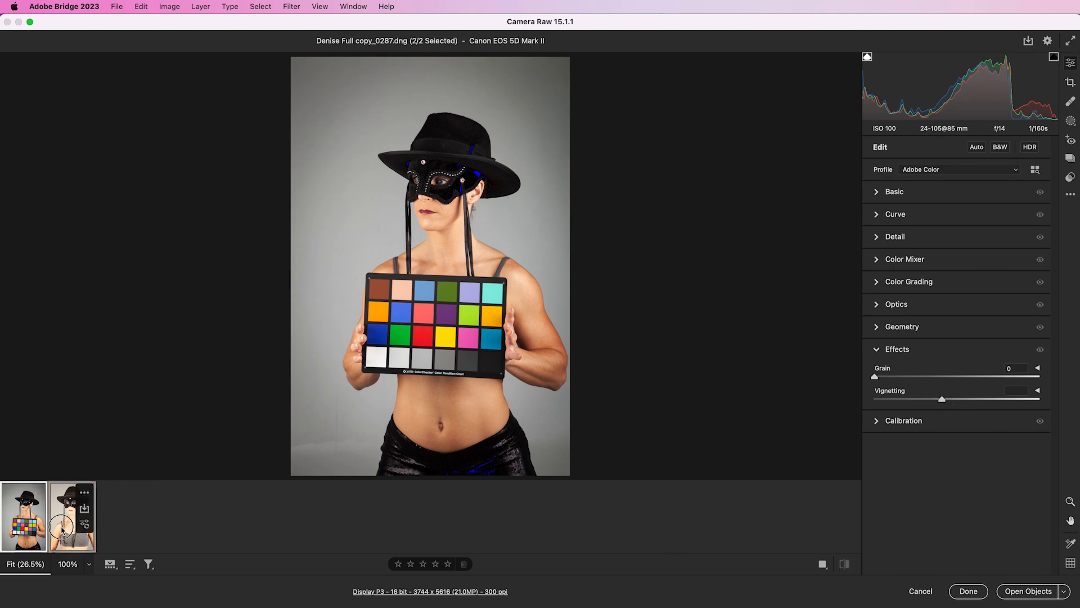
pyautogui.rightClick(63, 530)
pyautogui.moveTo(86, 549)
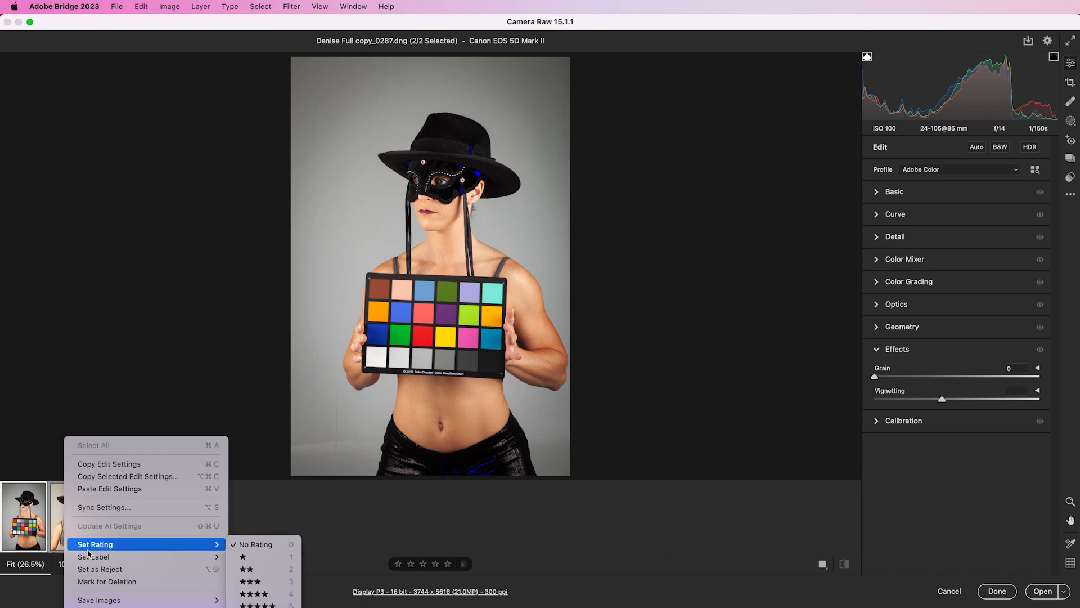
pyautogui.click(118, 508)
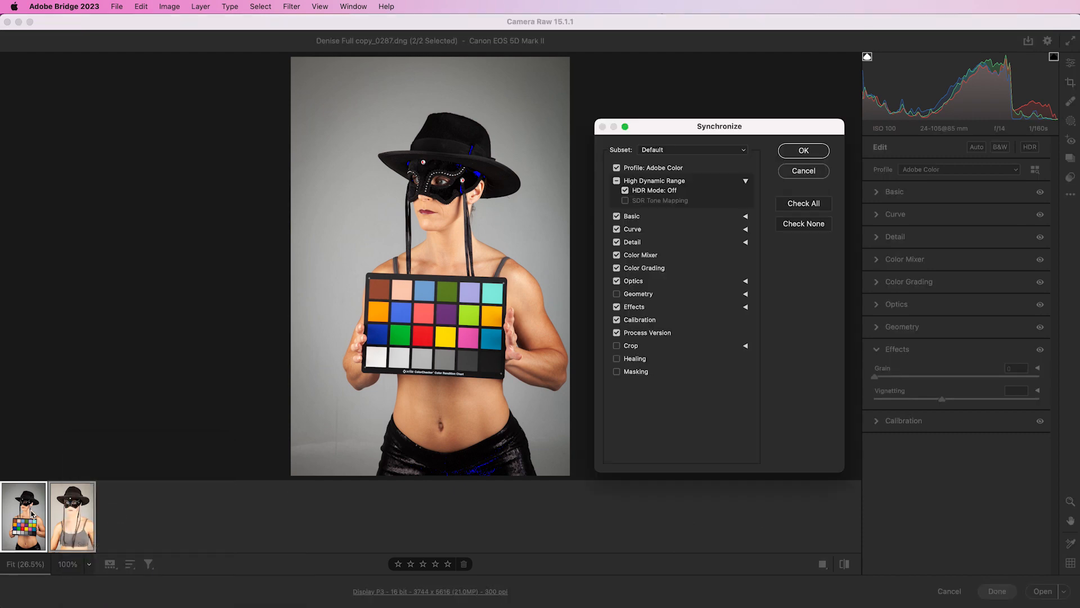
pyautogui.click(812, 152)
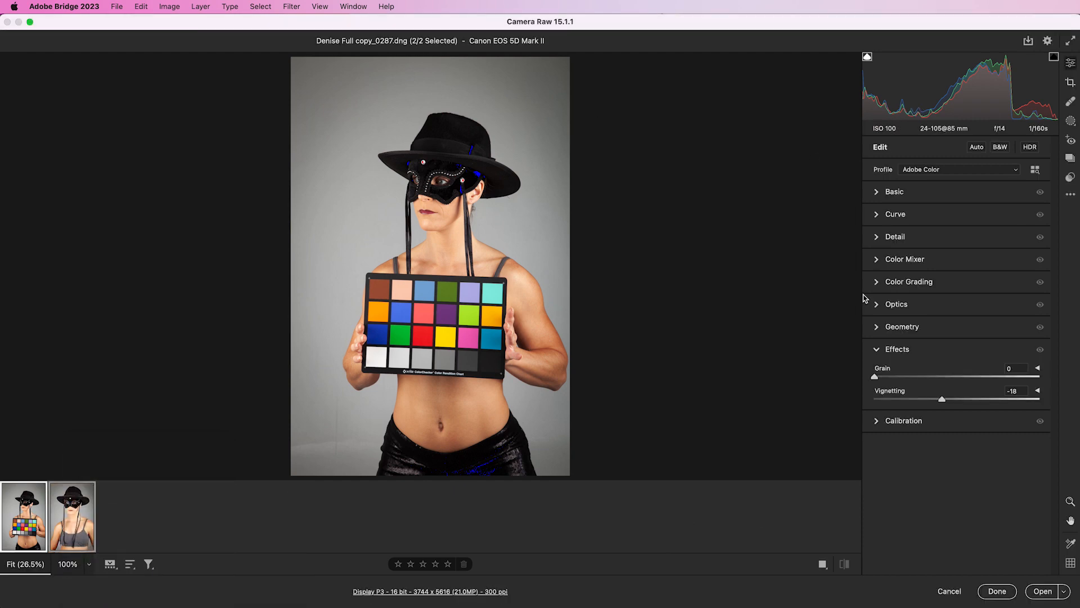
pyautogui.click(1010, 594)
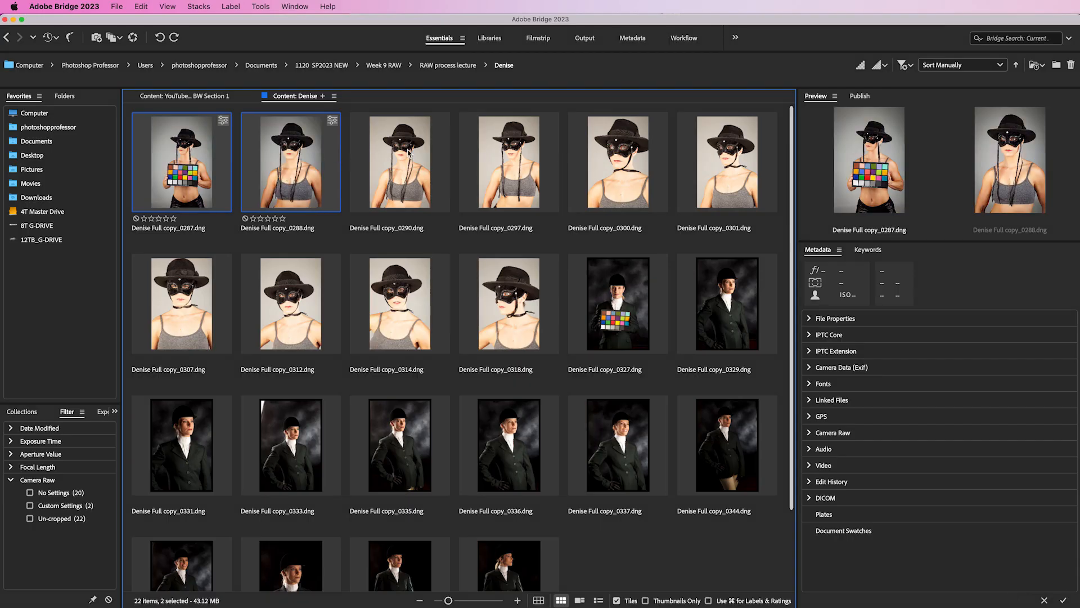
# - Copy the develop settings from photo Denise Full copy_0288.dng
pyautogui.press('super+a')
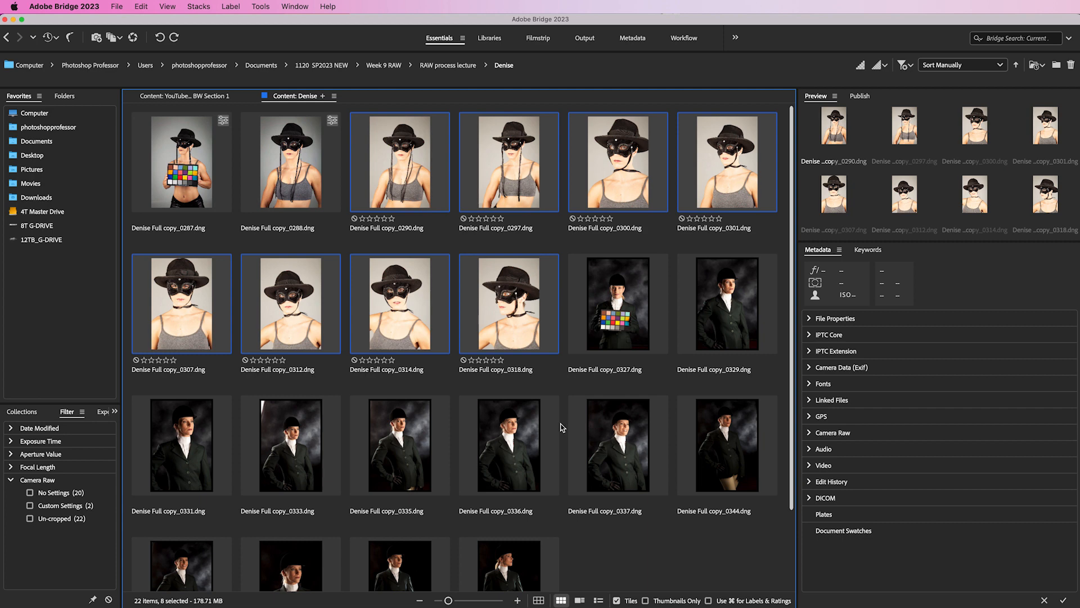
pyautogui.click(562, 424)
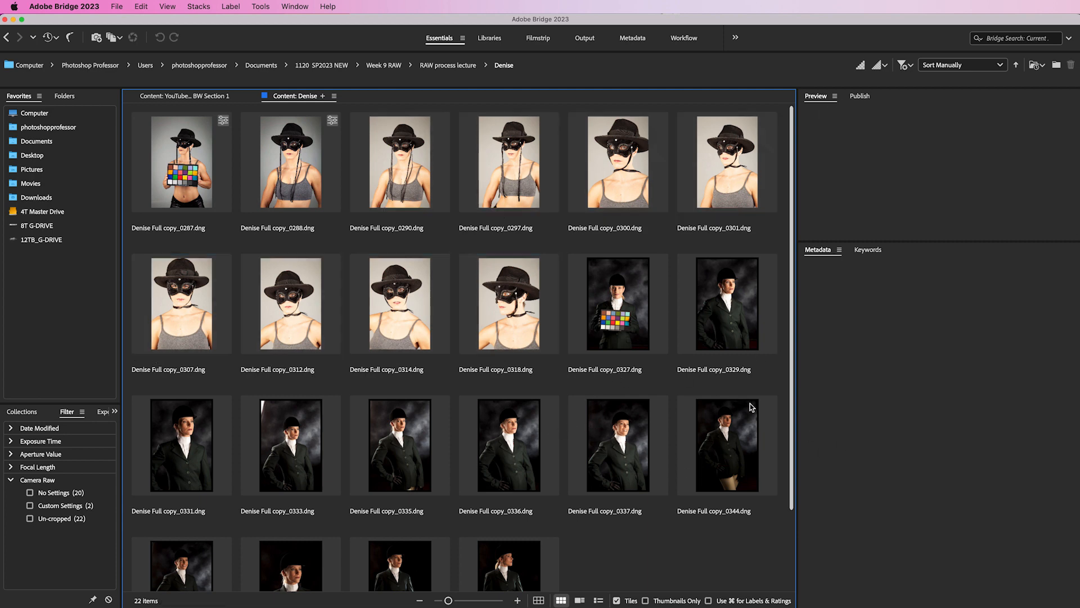
pyautogui.click(306, 164)
pyautogui.rightClick(307, 164)
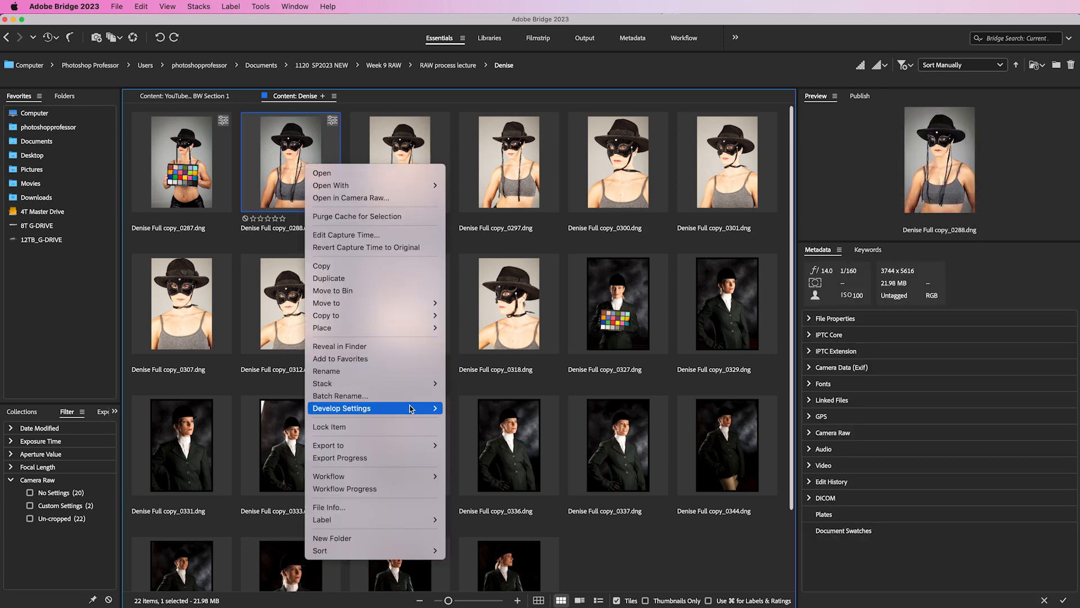
pyautogui.moveTo(412, 409)
pyautogui.click(505, 444)
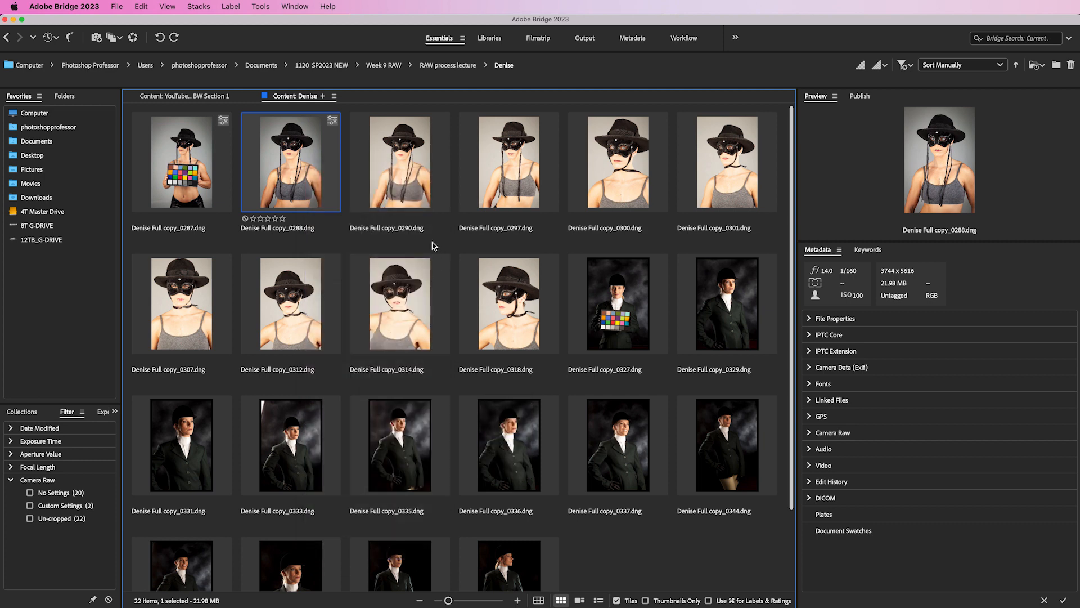
# - Paste the copied Camera Raw settings into the eight photos from 0290 to 0318
pyautogui.click(397, 176)
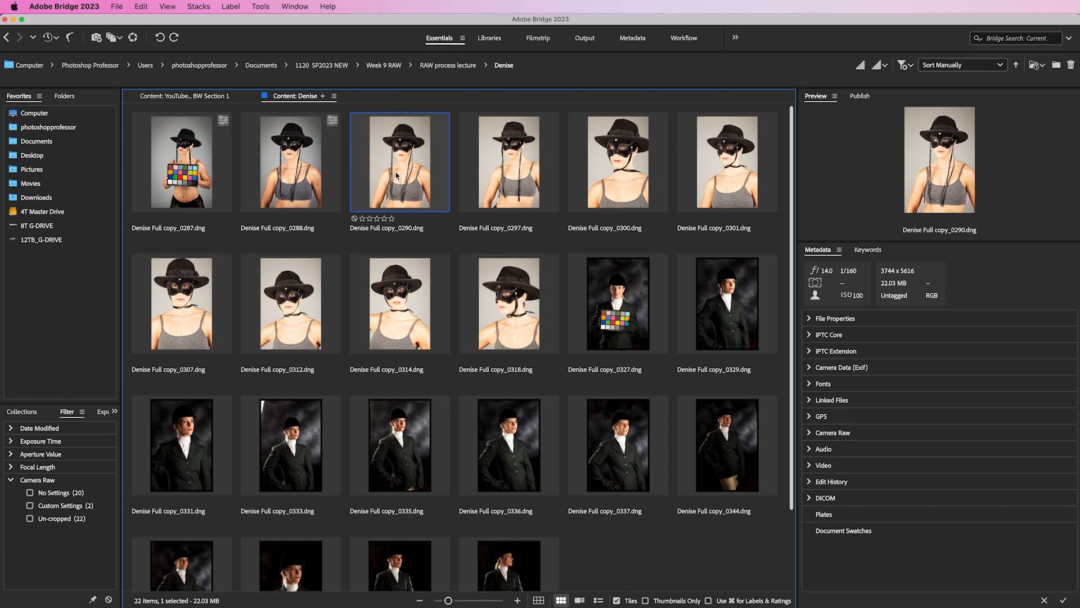
pyautogui.keyDown('shift'); pyautogui.click(504, 317); pyautogui.keyUp('shift')
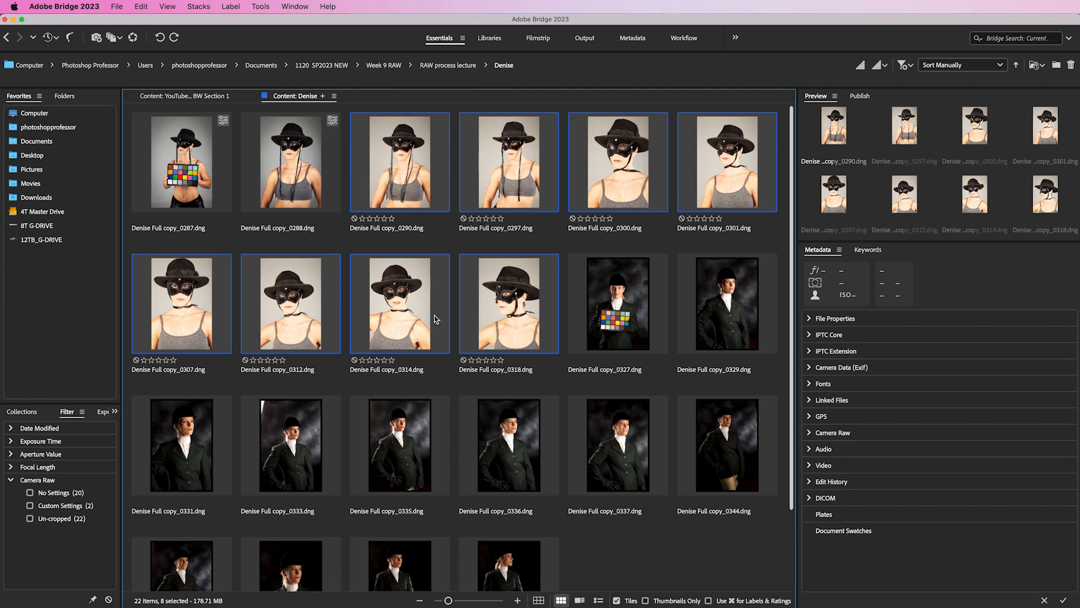
pyautogui.rightClick(498, 293)
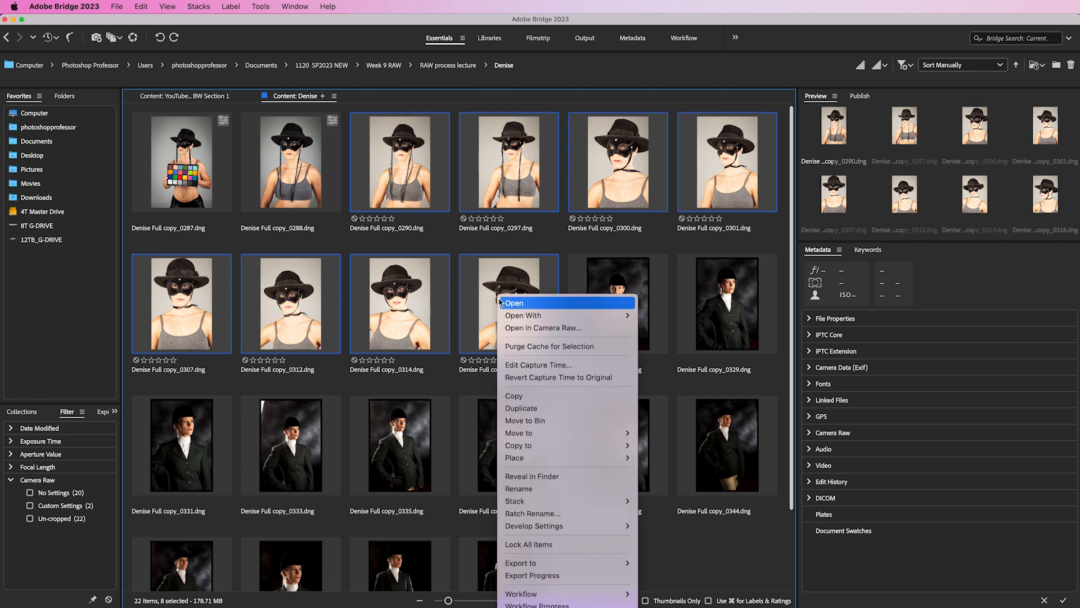
pyautogui.moveTo(591, 526)
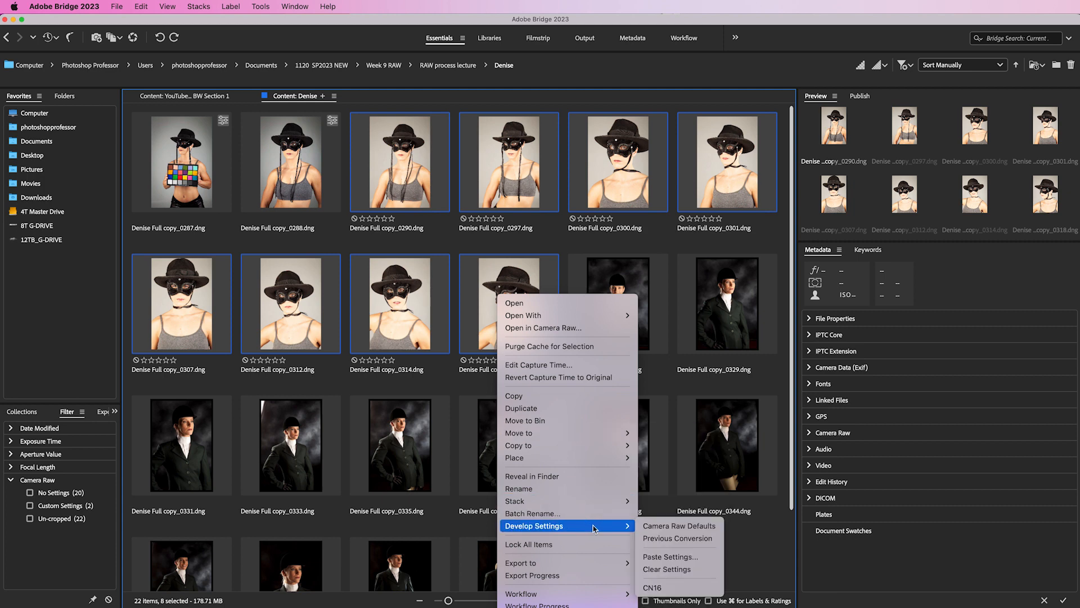
pyautogui.click(706, 560)
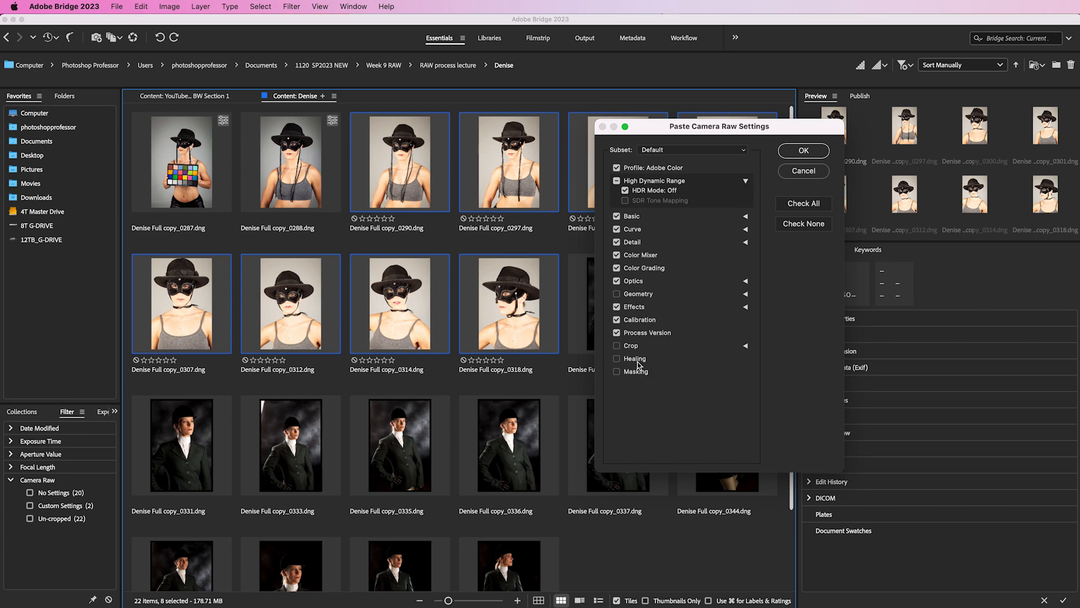
pyautogui.click(799, 152)
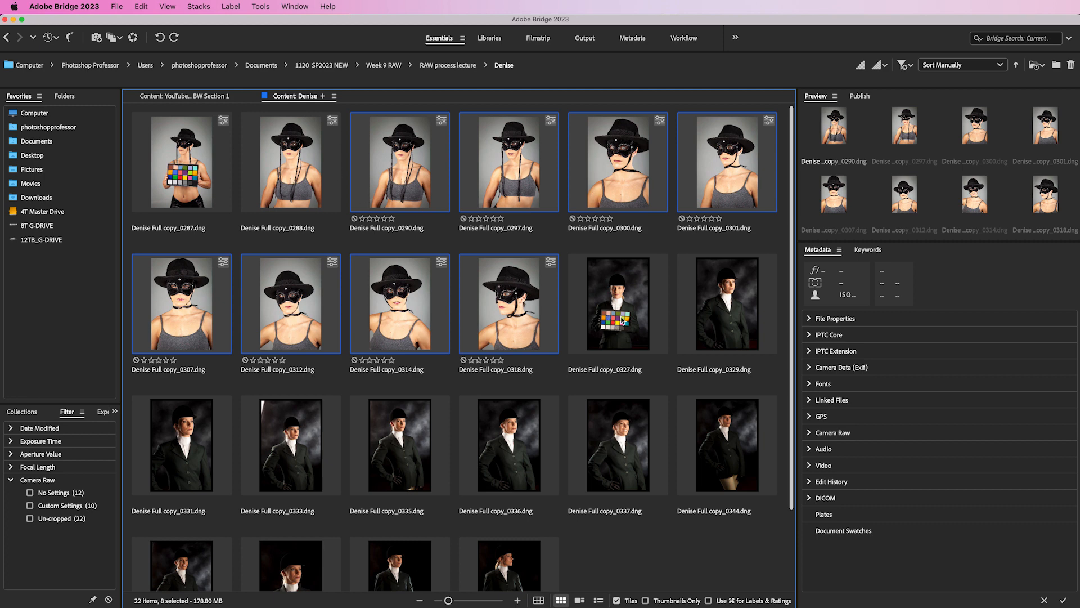
# - Open photo 0327 in Camera Raw and set white balance by sampling a grey patch on the colour checker
pyautogui.doubleClick(620, 323)
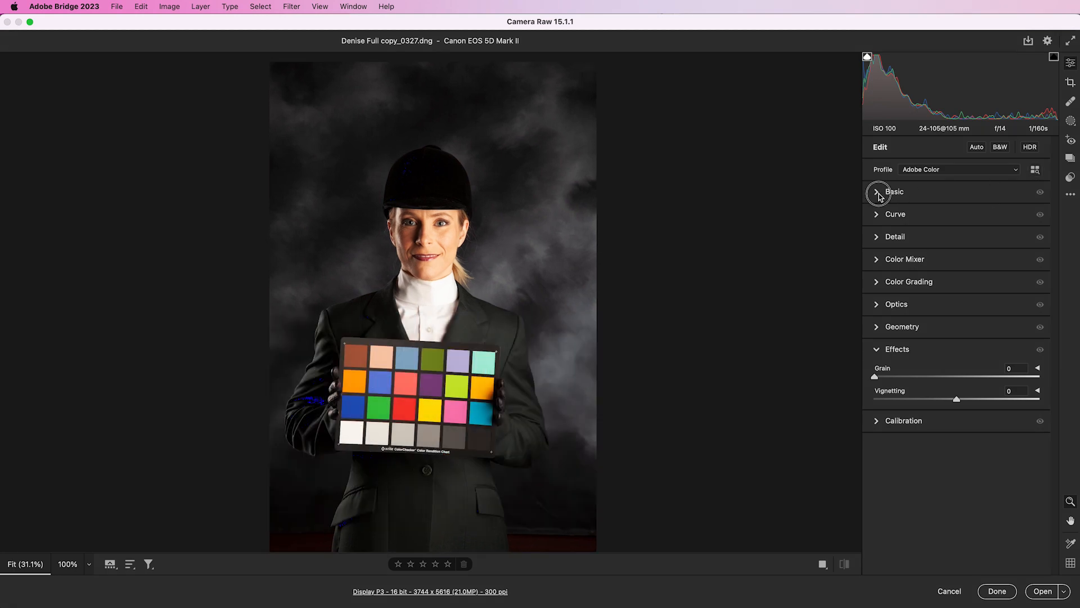
pyautogui.click(894, 191)
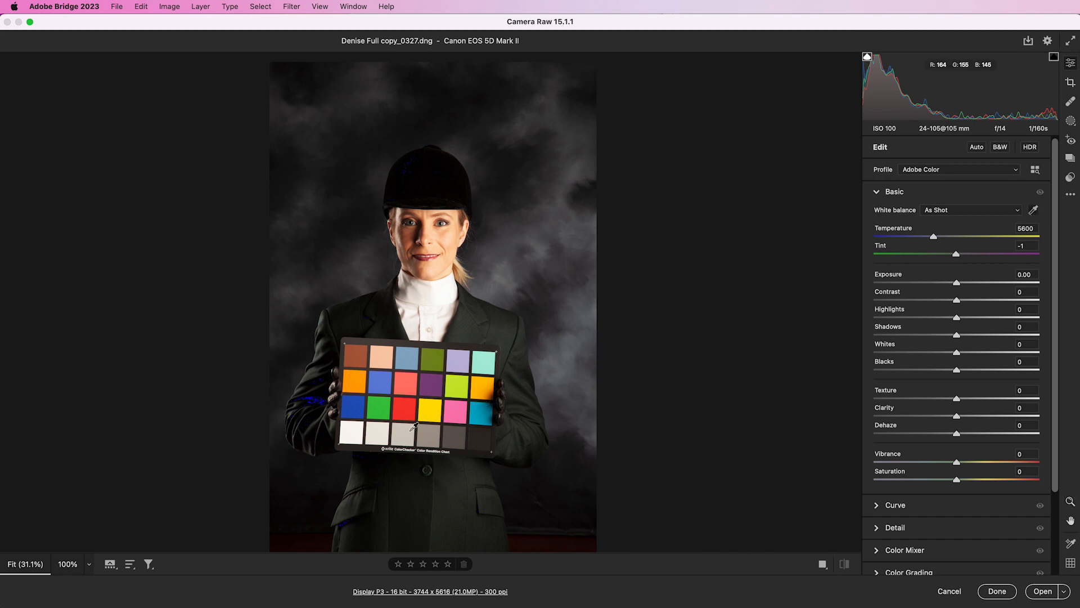
pyautogui.click(412, 433)
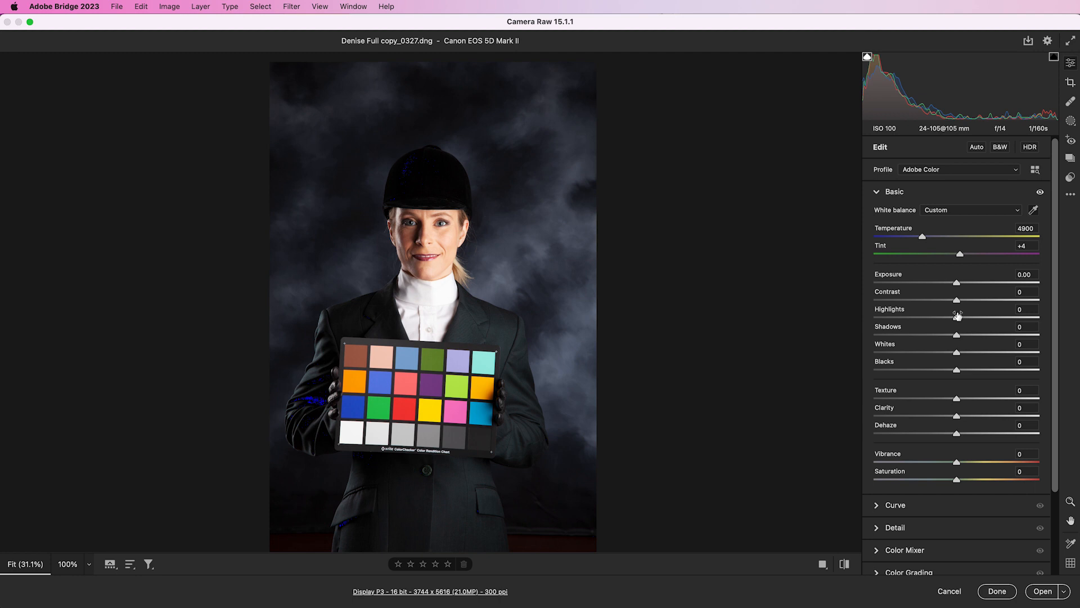
# - Set Exposure to -0.10, Highlights to -32 and Shadows to +51, then finish
pyautogui.moveTo(957, 282); pyautogui.dragTo(959, 283)
pyautogui.moveTo(958, 336); pyautogui.dragTo(931, 318)
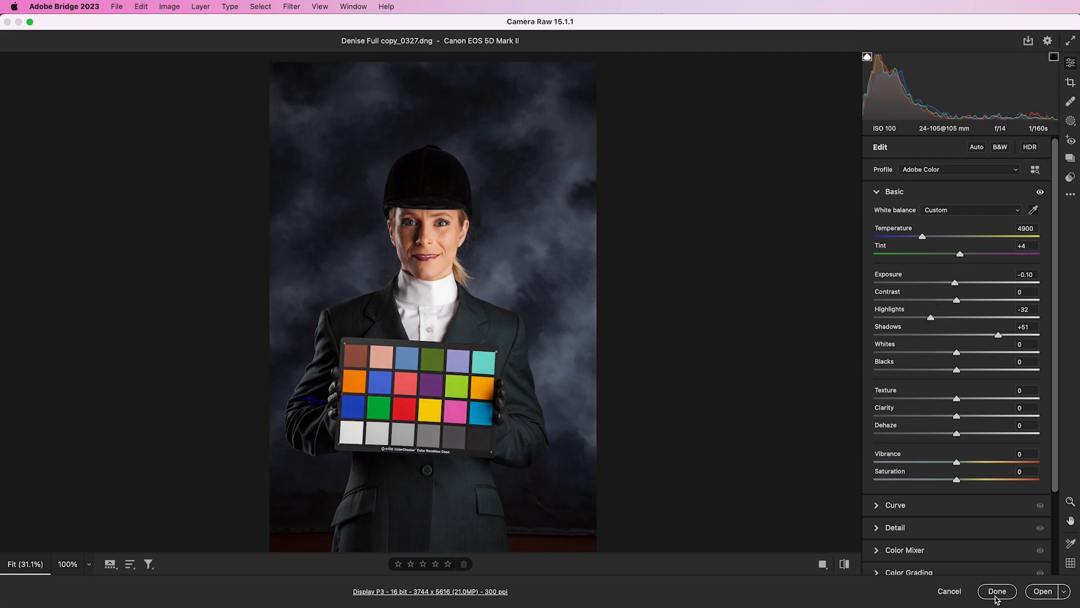
pyautogui.click(997, 592)
# - Apply the previous conversion settings to the eleven photos from 0329 to 0358
pyautogui.scroll(-2, 731, 337)
pyautogui.click(725, 241)
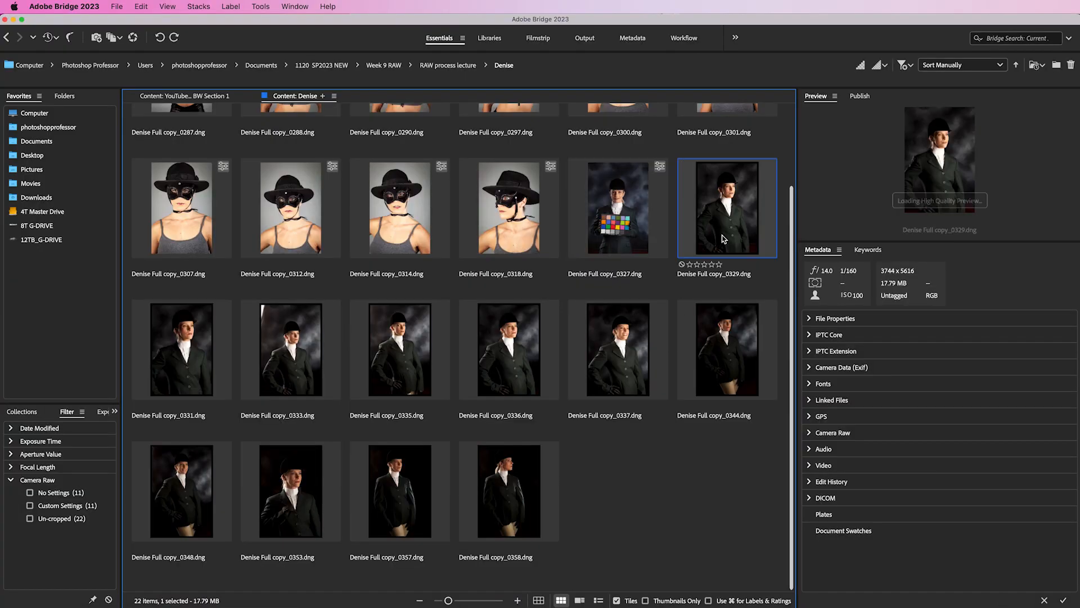
pyautogui.keyDown('shift'); pyautogui.click(520, 490); pyautogui.keyUp('shift')
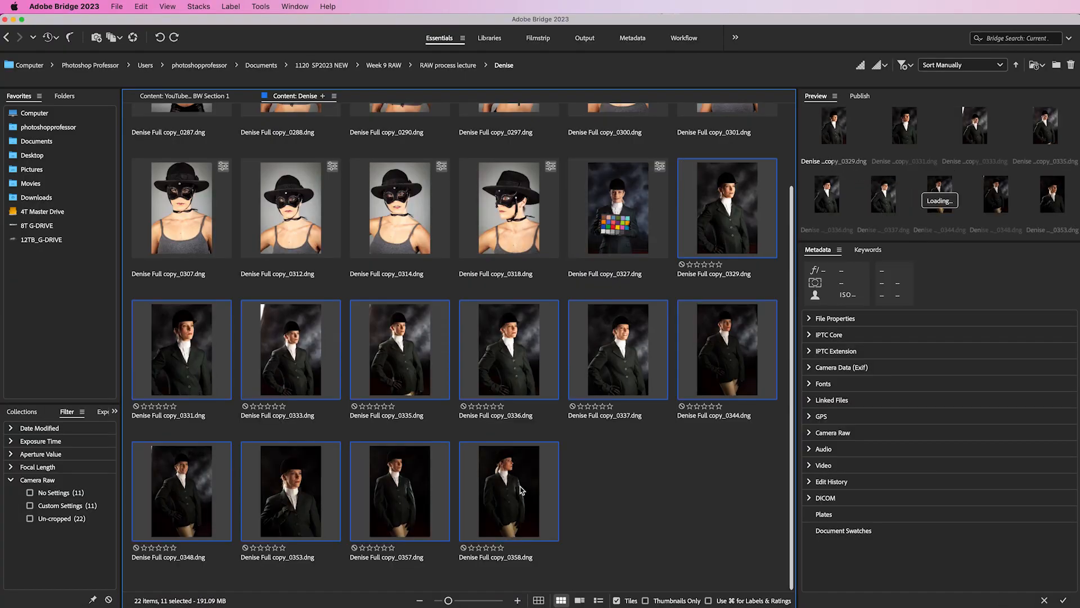
pyautogui.rightClick(521, 489)
pyautogui.moveTo(657, 472)
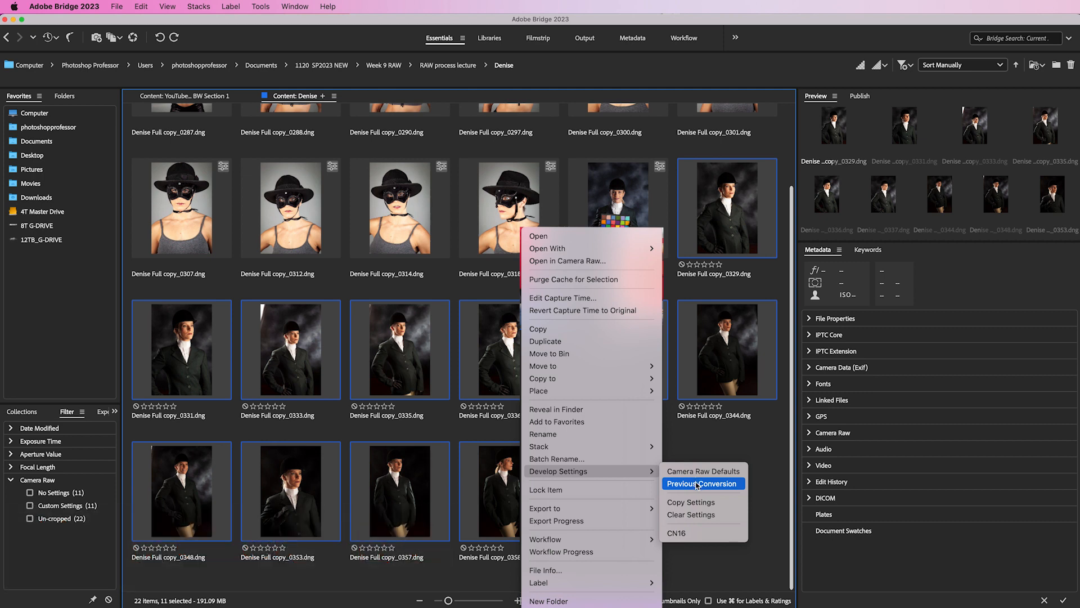
pyautogui.click(723, 485)
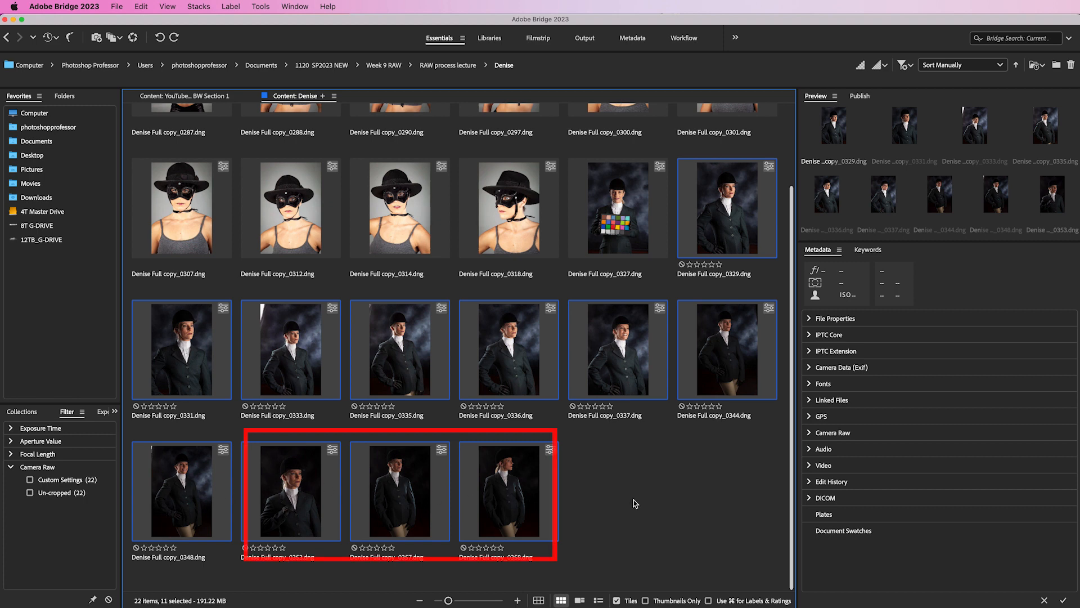
# - Open photos 0353, 0357 and 0358 together in Camera Raw
pyautogui.click(748, 398)
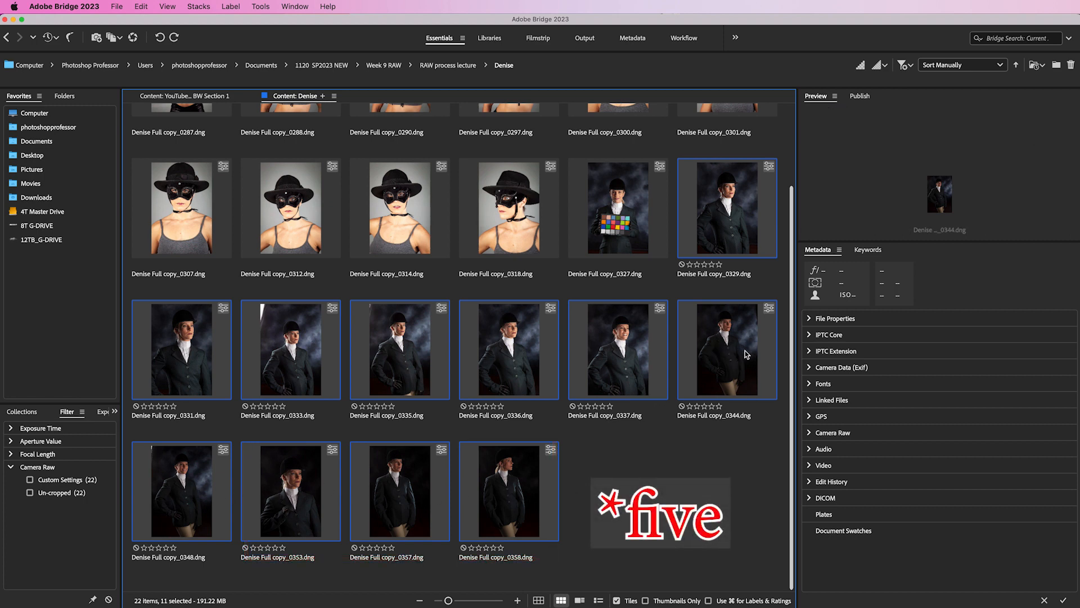
pyautogui.click(304, 516)
pyautogui.keyDown('shift'); pyautogui.click(525, 516); pyautogui.keyUp('shift')
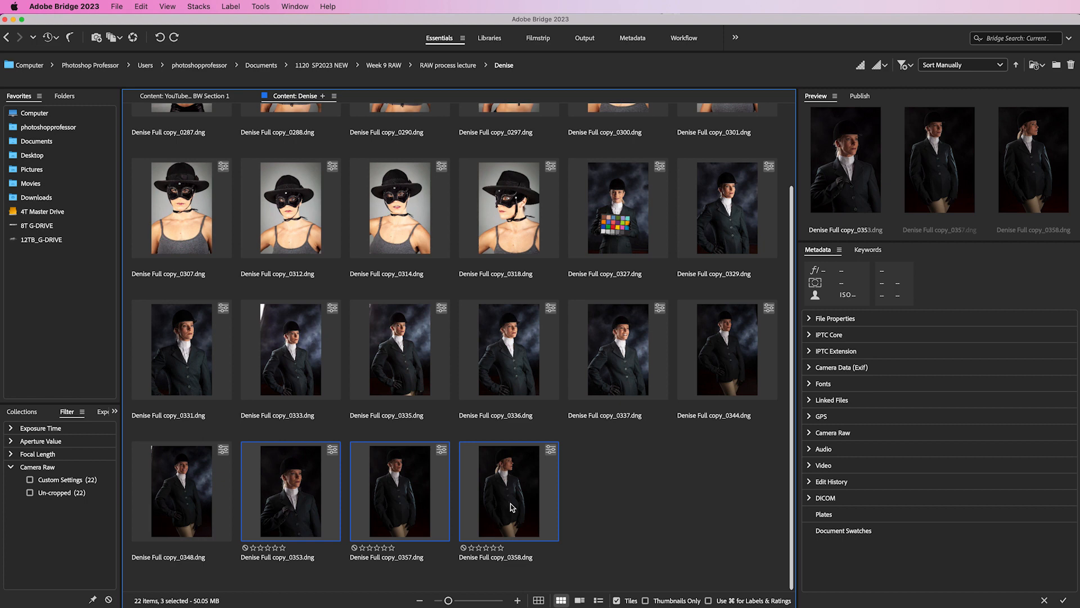
pyautogui.click(133, 37)
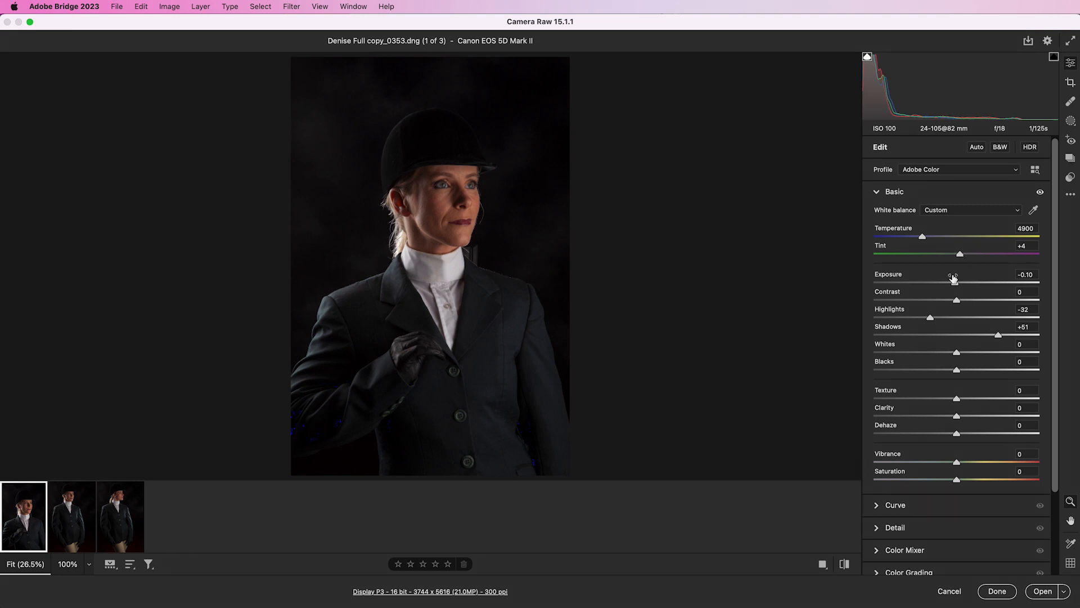
# - Select all three photos in the filmstrip, raise Exposure to +0.60, and finish
pyautogui.keyDown('shift'); pyautogui.click(82, 511); pyautogui.keyUp('shift')
pyautogui.keyDown('shift'); pyautogui.click(125, 532); pyautogui.keyUp('shift')
pyautogui.moveTo(955, 283); pyautogui.dragTo(967, 283)
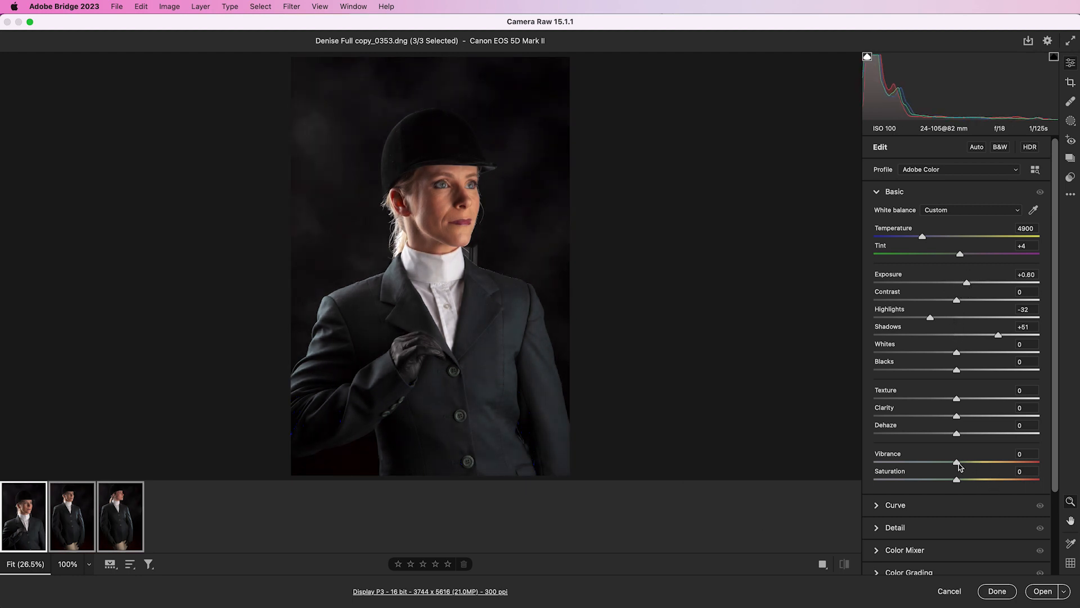
pyautogui.moveTo(958, 463); pyautogui.dragTo(964, 462)
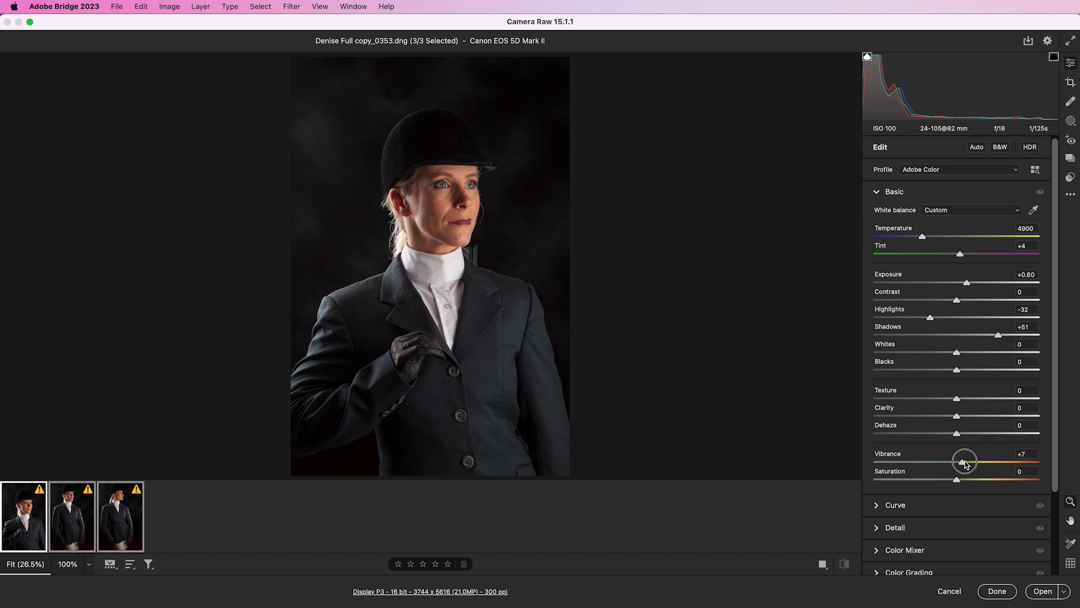
pyautogui.click(996, 592)
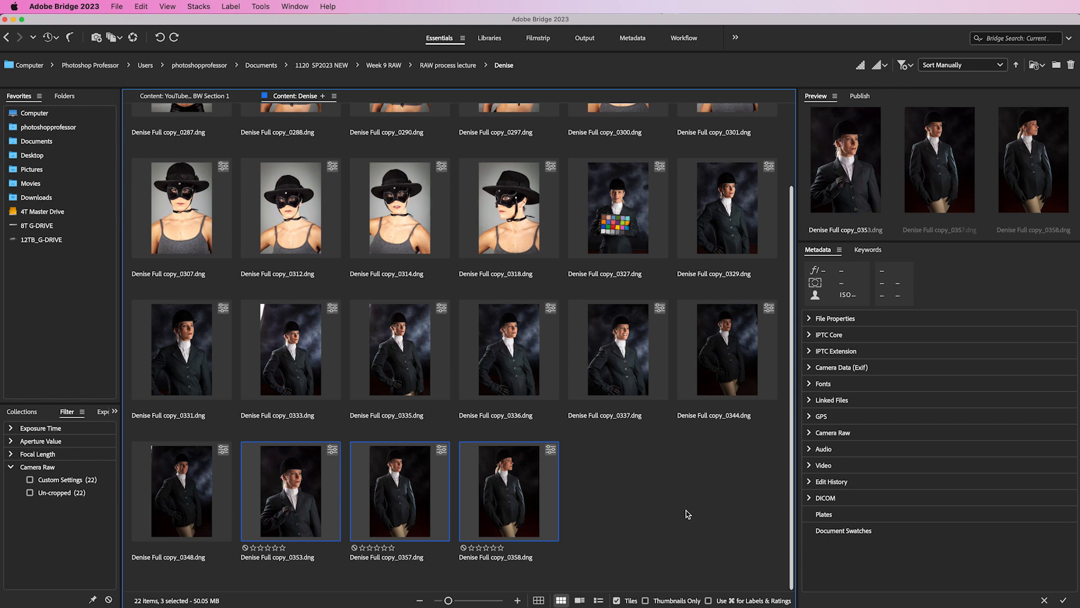
# - Clear the develop settings from photo Denise Full copy_0290.dng
pyautogui.scroll(2, 661, 504)
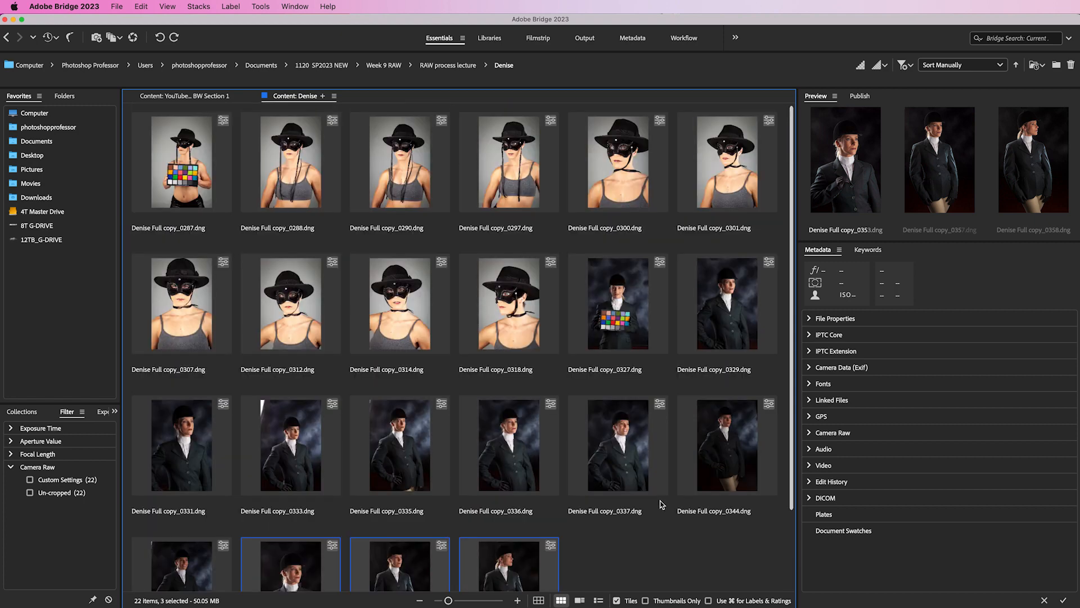
pyautogui.click(429, 147)
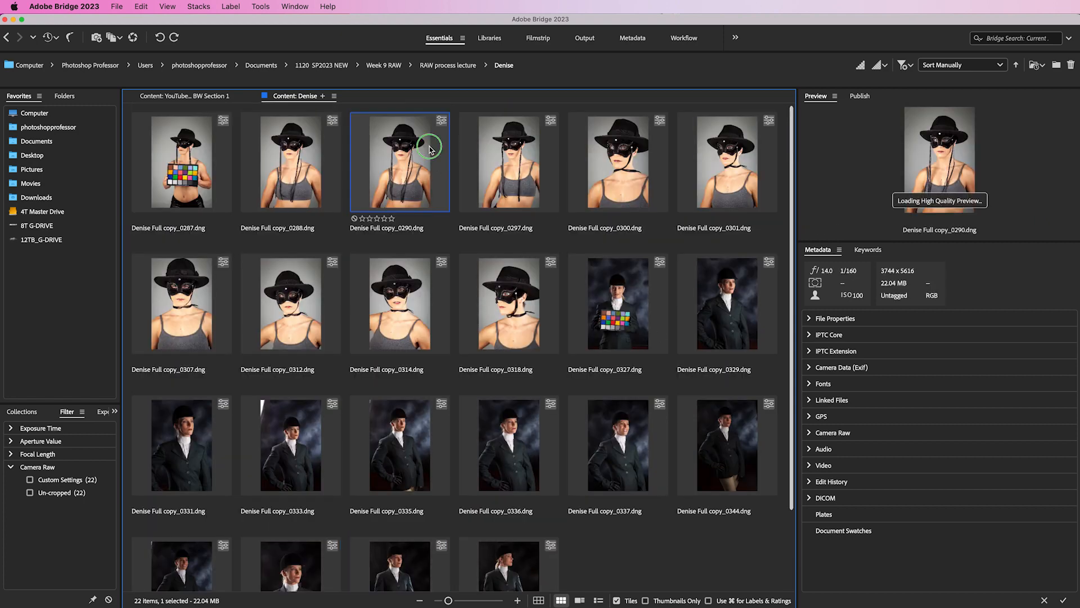
pyautogui.rightClick(429, 146)
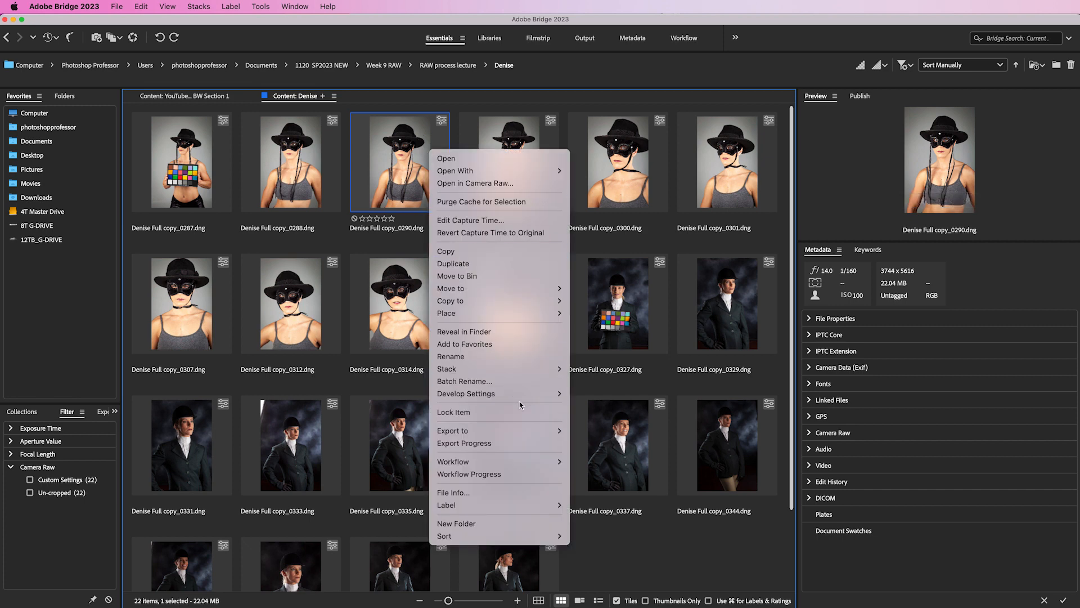
pyautogui.moveTo(528, 395)
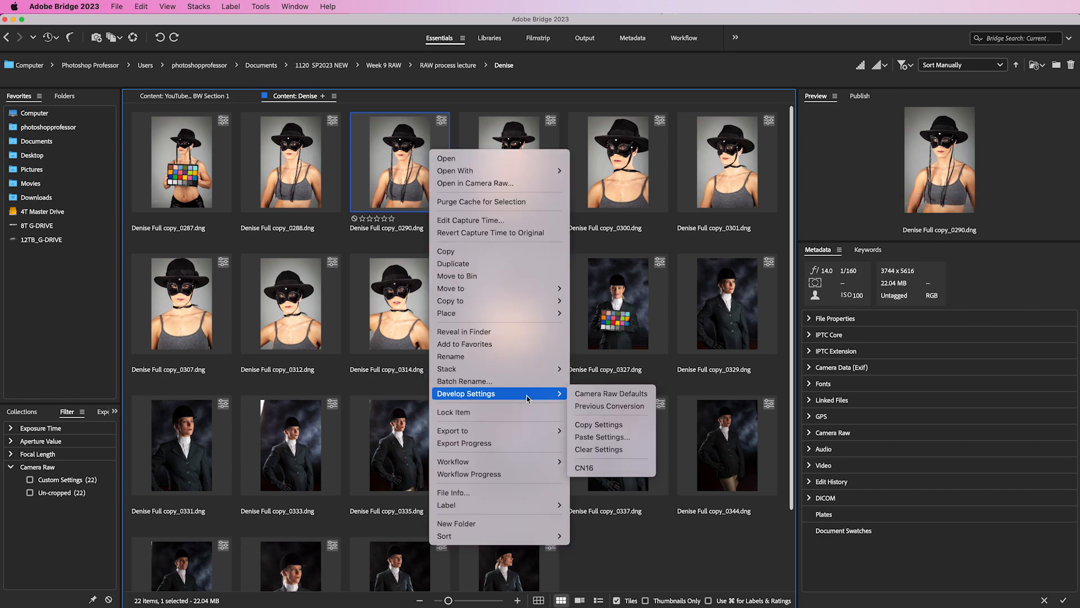
pyautogui.click(638, 450)
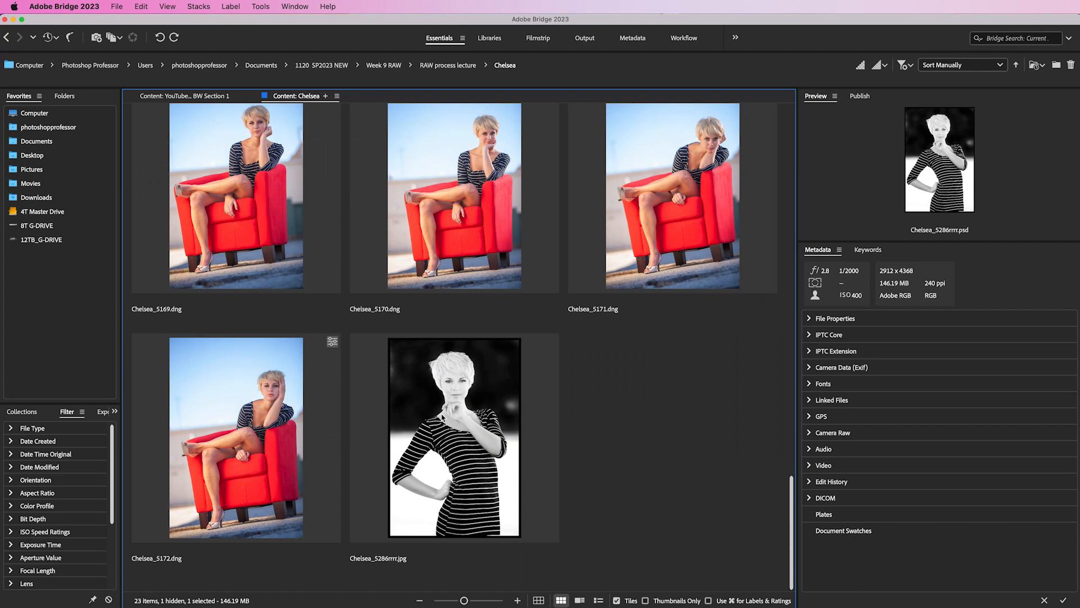
# - Select Chelsea_5286rrrr.jpg in the Chelsea folder
pyautogui.click(434, 419)
pyautogui.click(429, 452)
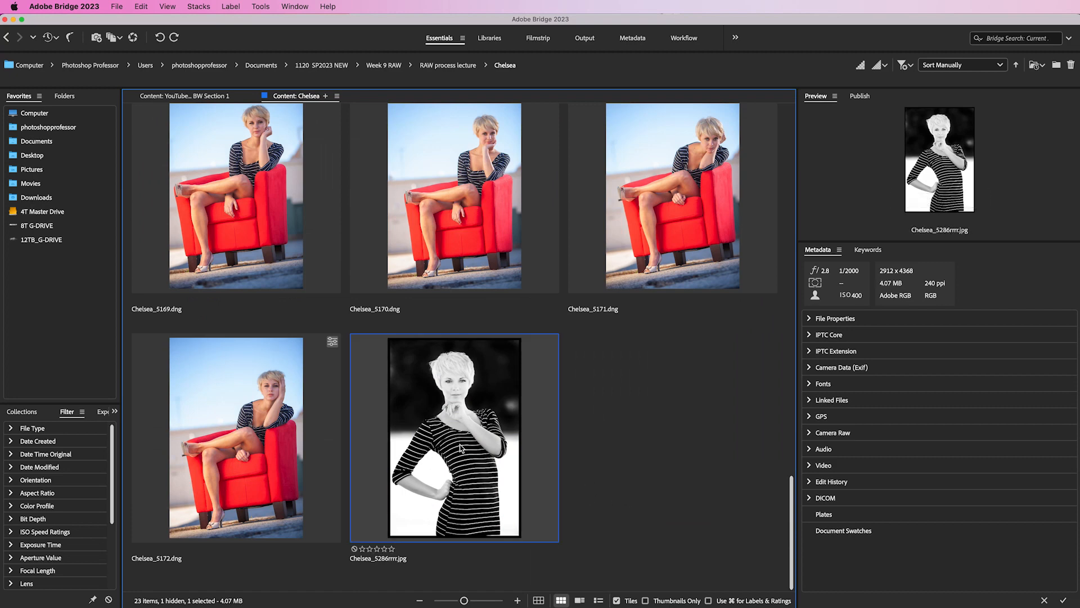
pyautogui.scroll(5, 586, 449)
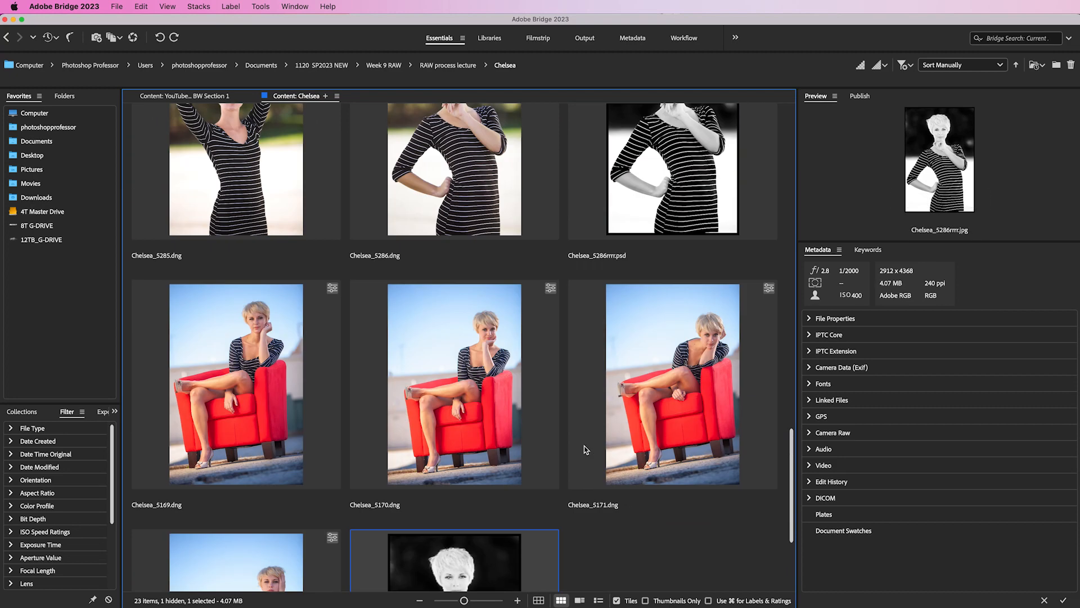
pyautogui.scroll(4, 587, 449)
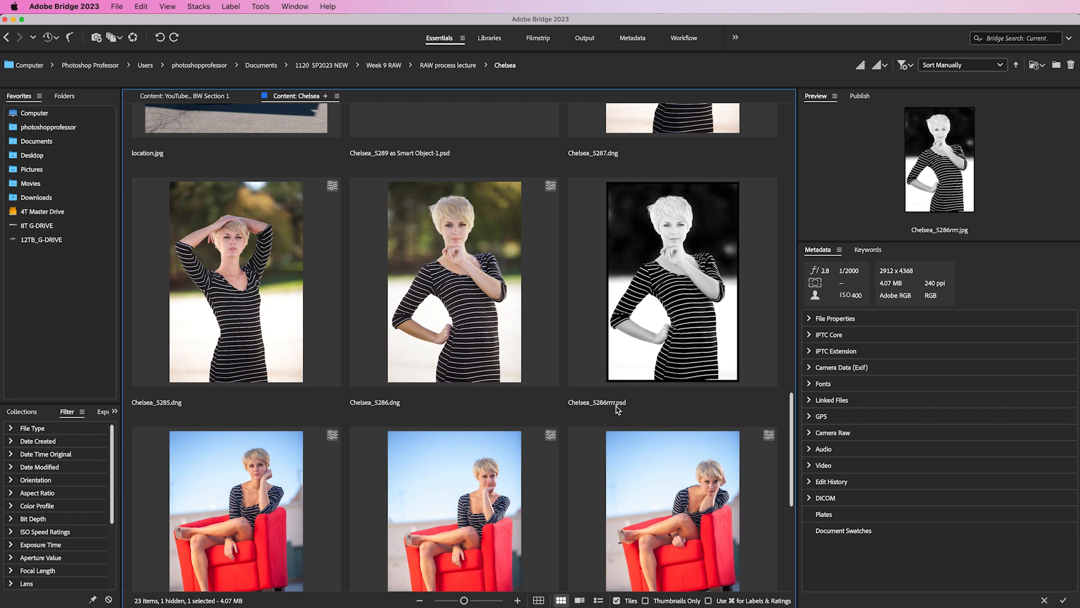
pyautogui.scroll(-6, 539, 411)
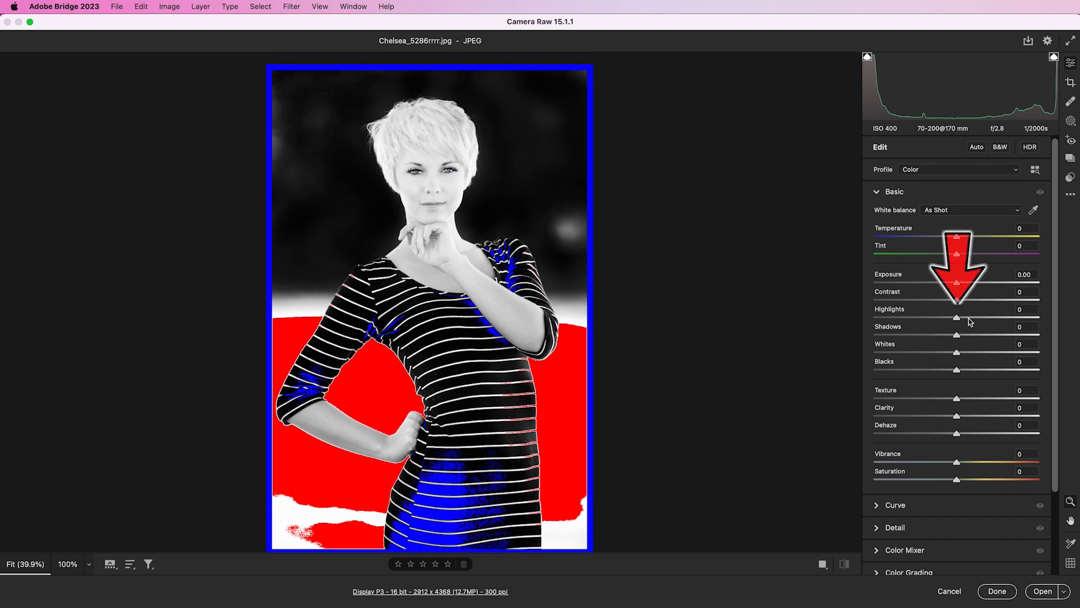
# - Lower Highlights to -32 and open the Color Grading panel
pyautogui.moveTo(956, 317); pyautogui.dragTo(930, 321)
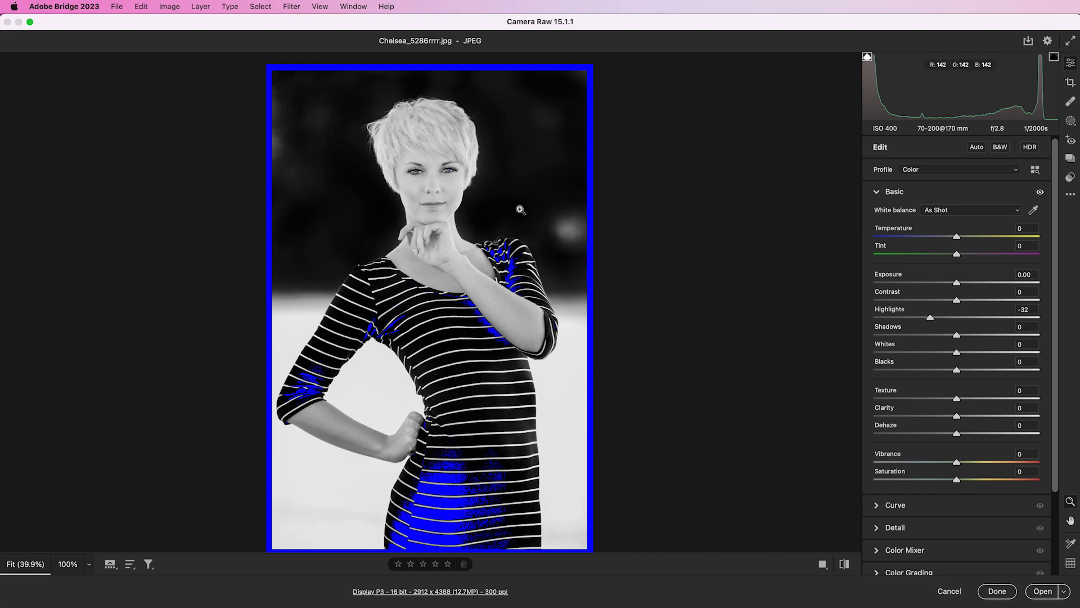
pyautogui.click(877, 191)
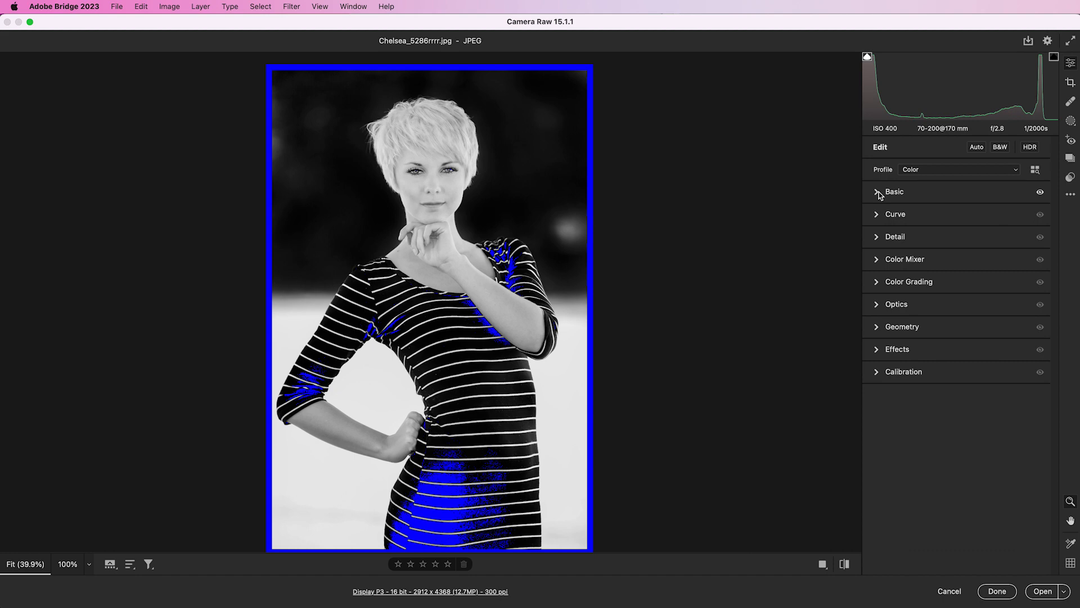
pyautogui.click(877, 285)
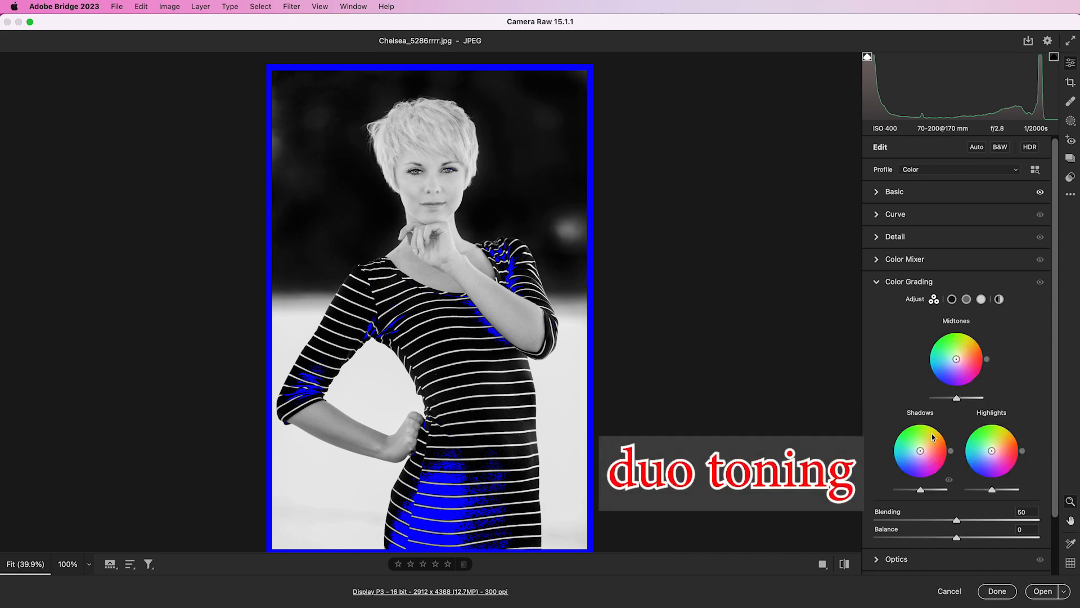
# - Duotone the photo with a blue shadow tint, lighter shadow luminance, and a pink highlight tint
pyautogui.moveTo(908, 469); pyautogui.dragTo(911, 468)
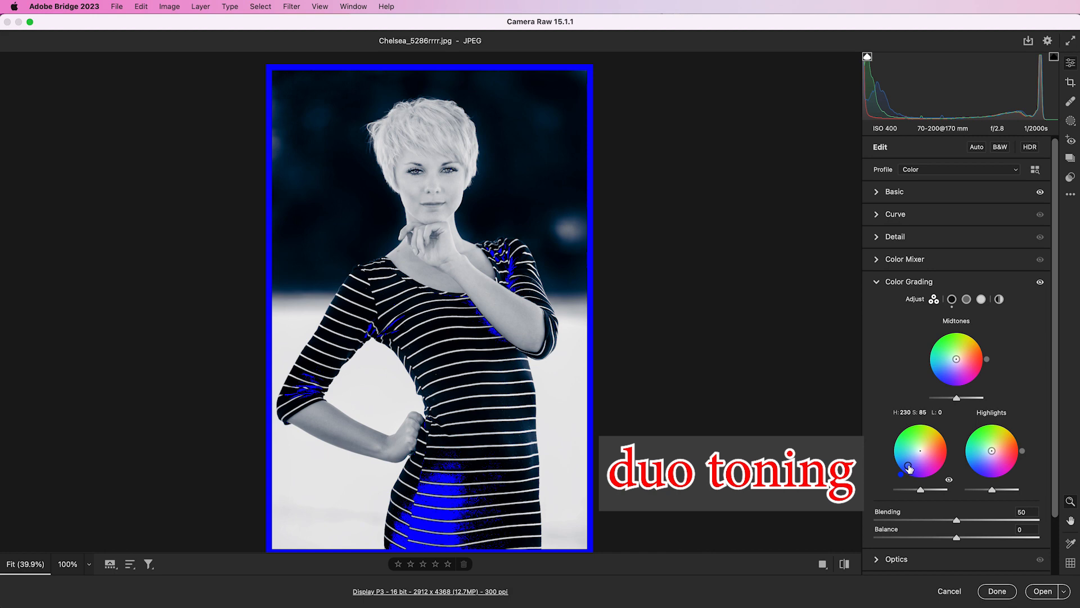
pyautogui.moveTo(921, 494)
pyautogui.mouseDown()
pyautogui.moveTo(951, 494)
pyautogui.moveTo(924, 492)
pyautogui.moveTo(934, 492)
pyautogui.mouseUp()
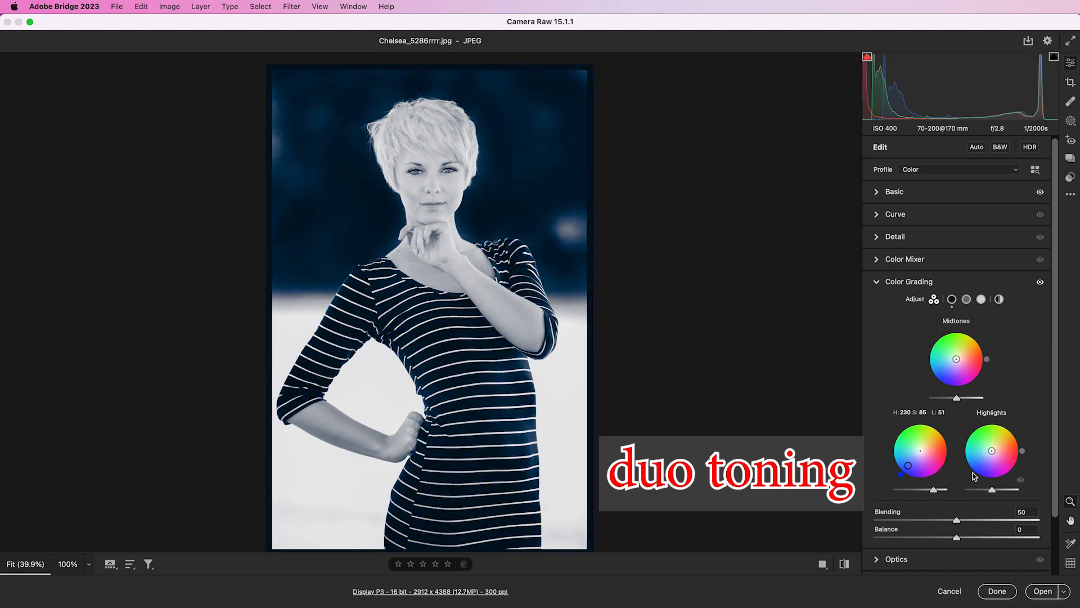
pyautogui.moveTo(1011, 446); pyautogui.dragTo(988, 490)
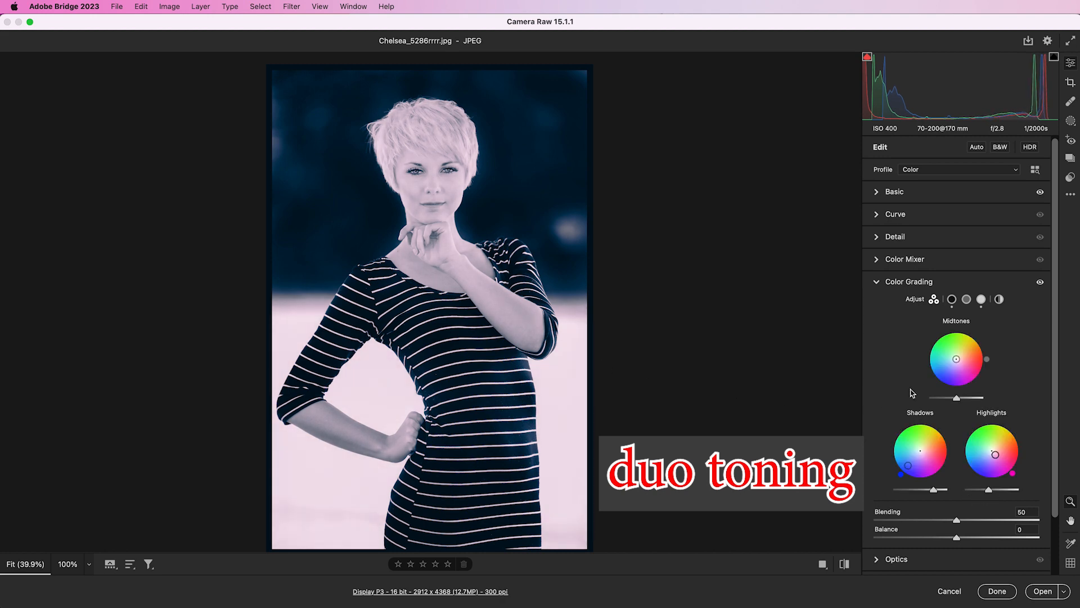
# - Tint the midtones pink and raise the midtone luminance to 100
pyautogui.moveTo(960, 353)
pyautogui.mouseDown()
pyautogui.moveTo(938, 366)
pyautogui.moveTo(967, 349)
pyautogui.moveTo(972, 359)
pyautogui.mouseUp()
pyautogui.click(980, 366)
pyautogui.click(965, 371)
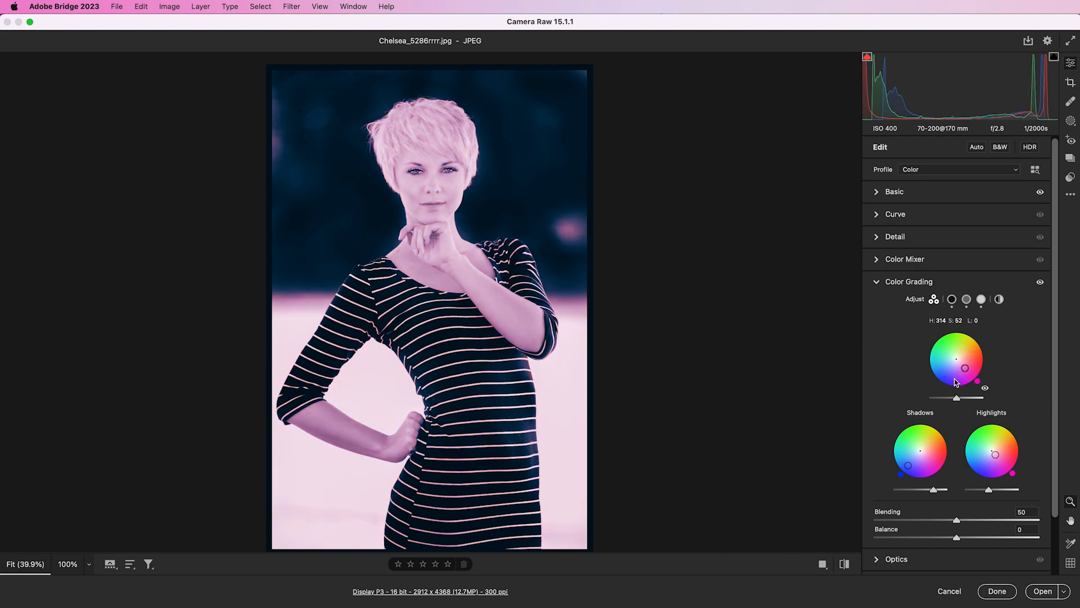
pyautogui.moveTo(956, 401); pyautogui.dragTo(993, 397)
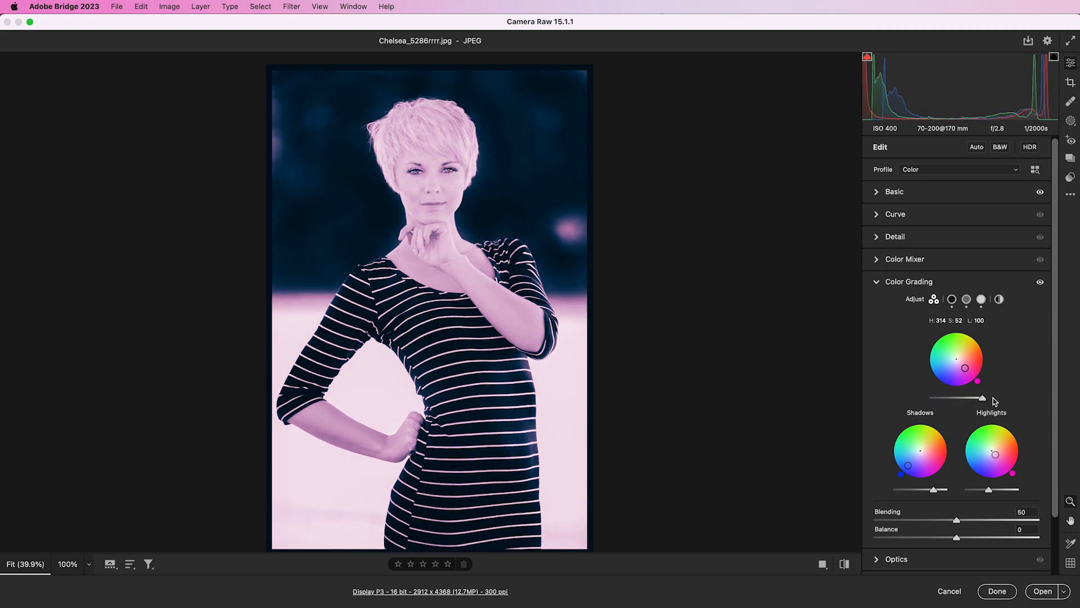
# - Reset all Camera Raw settings to their defaults
pyautogui.moveTo(885, 284)
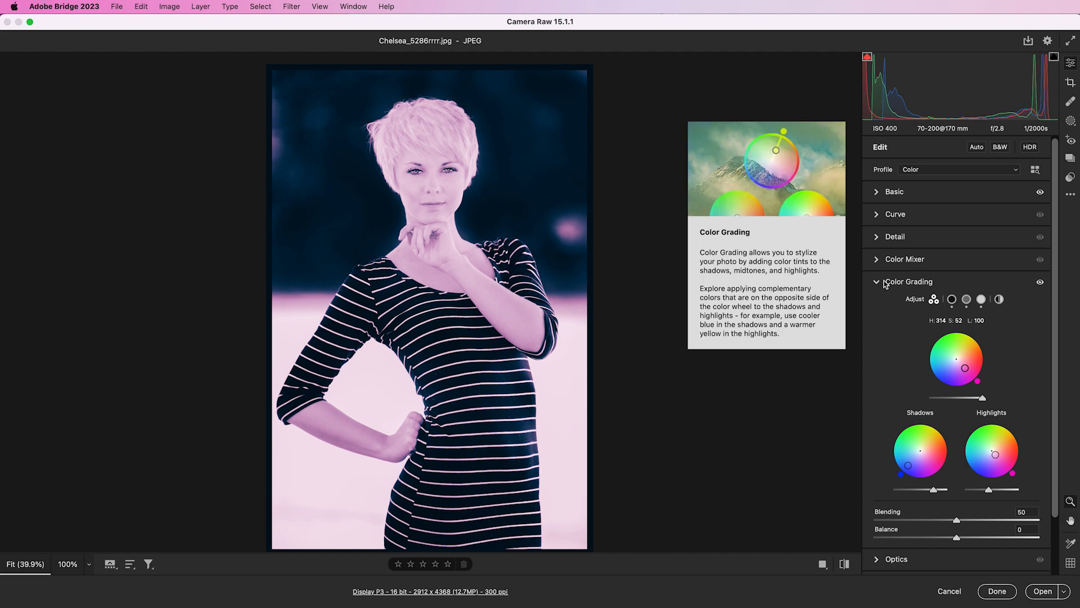
pyautogui.press('alt')
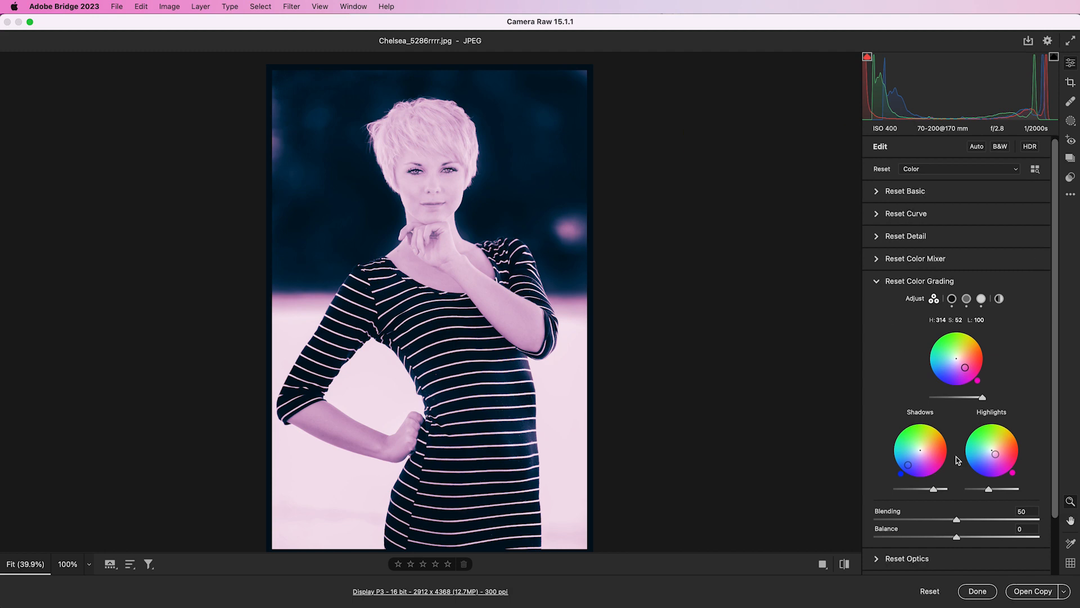
pyautogui.keyDown('alt'); pyautogui.click(929, 591); pyautogui.keyUp('alt')
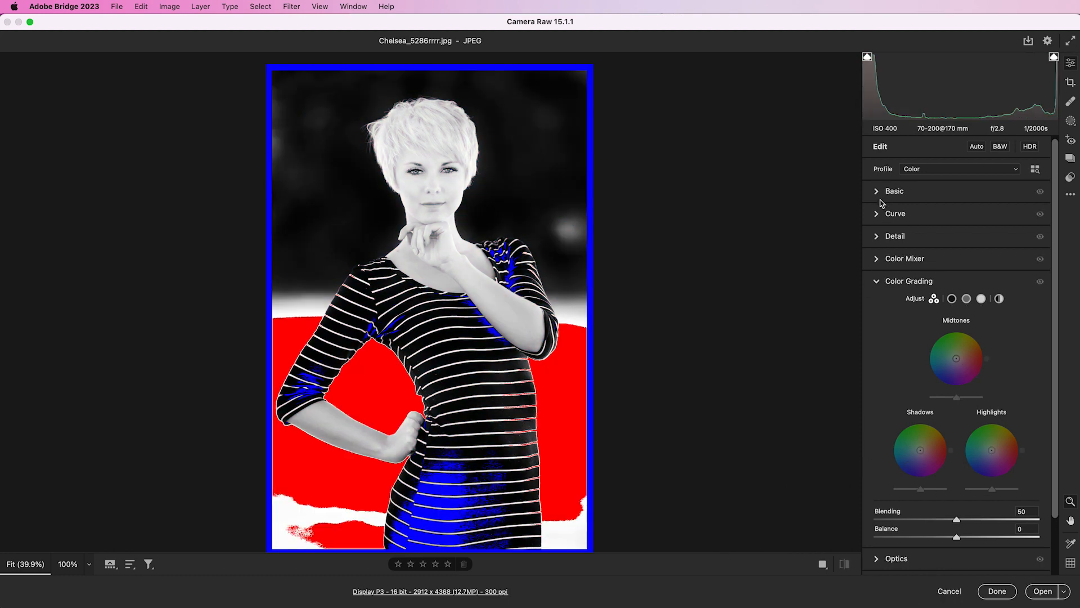
# - Lower Highlights to -21 in the Basic panel
pyautogui.click(881, 194)
pyautogui.moveTo(956, 318); pyautogui.dragTo(940, 318)
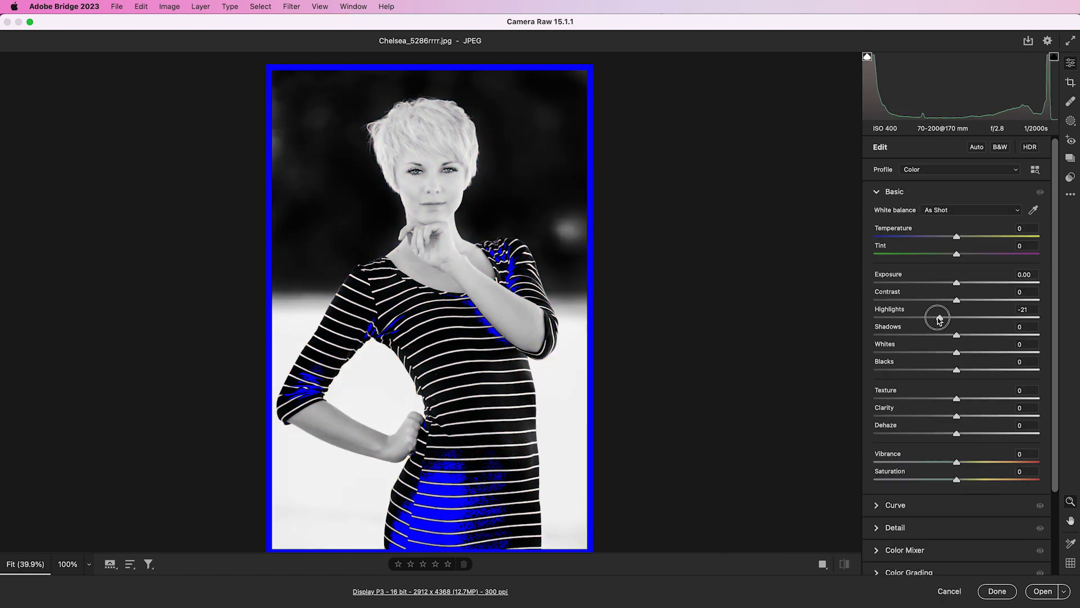
pyautogui.click(878, 193)
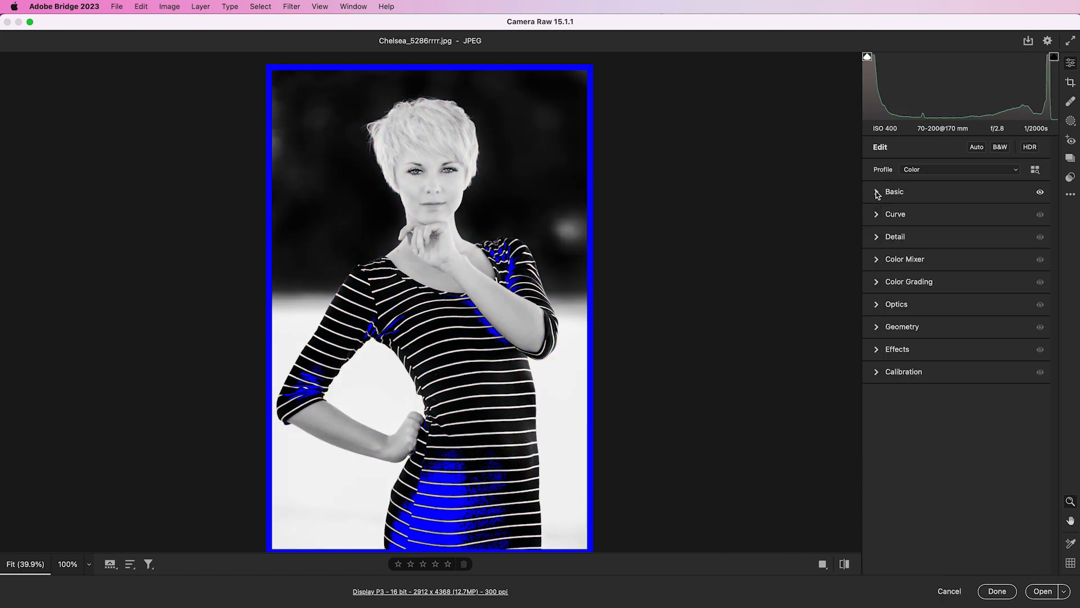
# - Browse the Camera Raw presets and apply the Futuristic preset FT07
pyautogui.click(1070, 177)
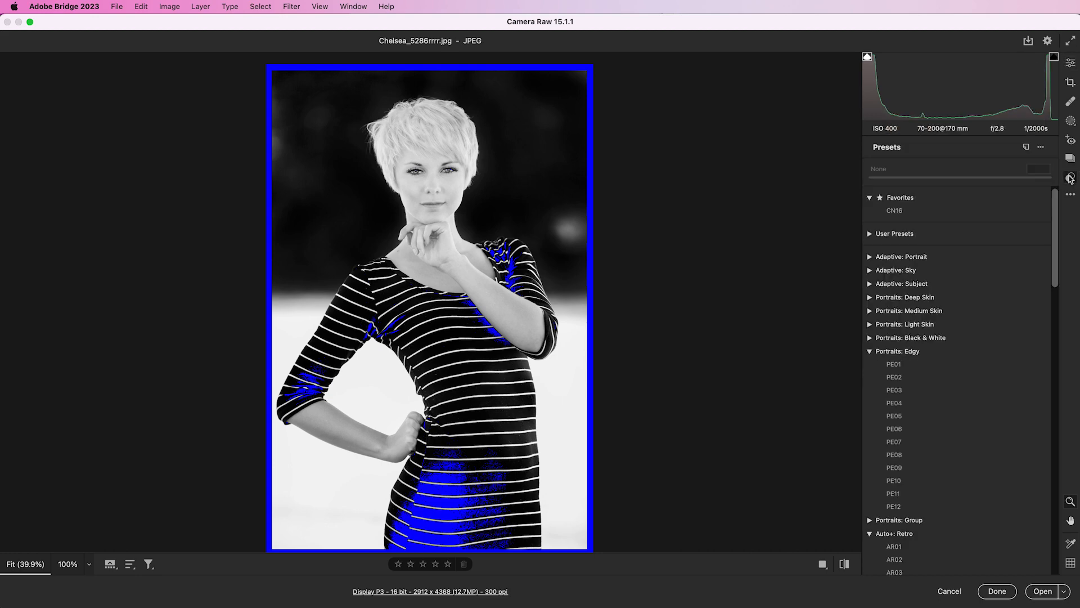
pyautogui.click(889, 364)
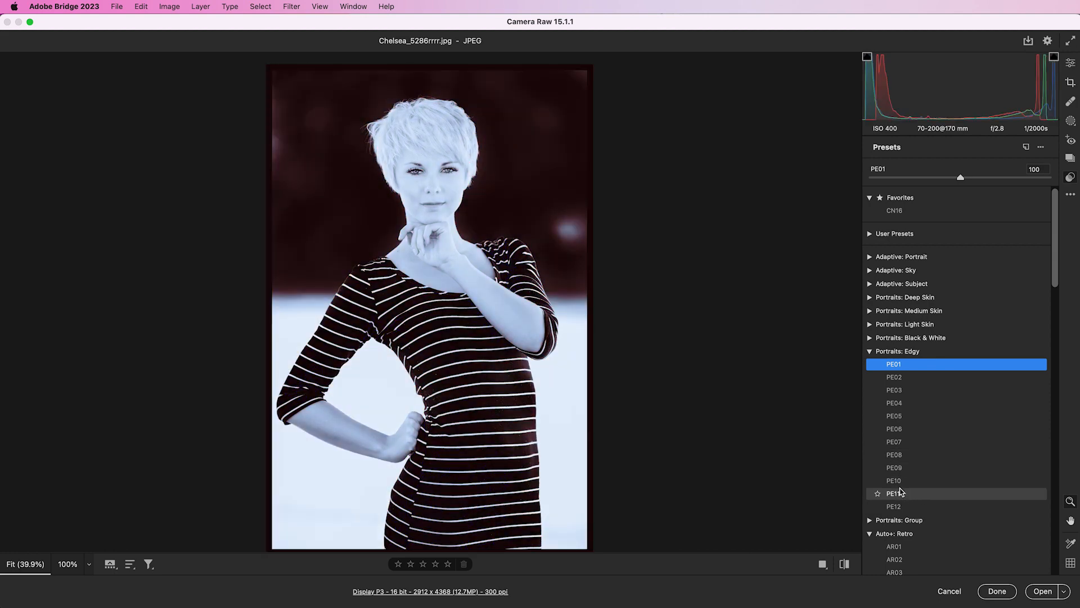
pyautogui.scroll(-2, 902, 491)
pyautogui.scroll(-10, 902, 492)
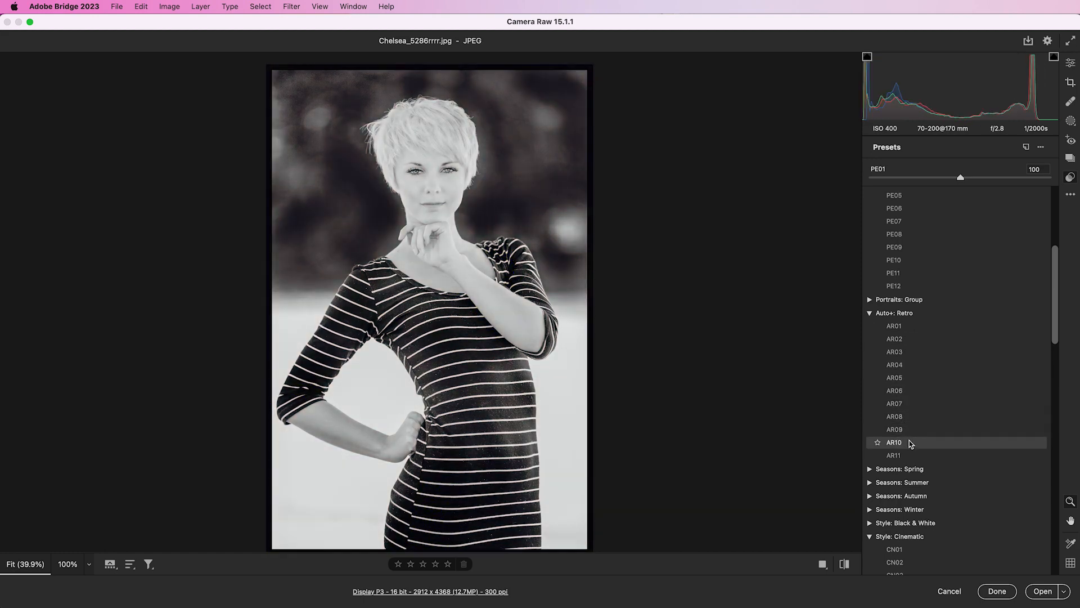
pyautogui.scroll(-7, 936, 446)
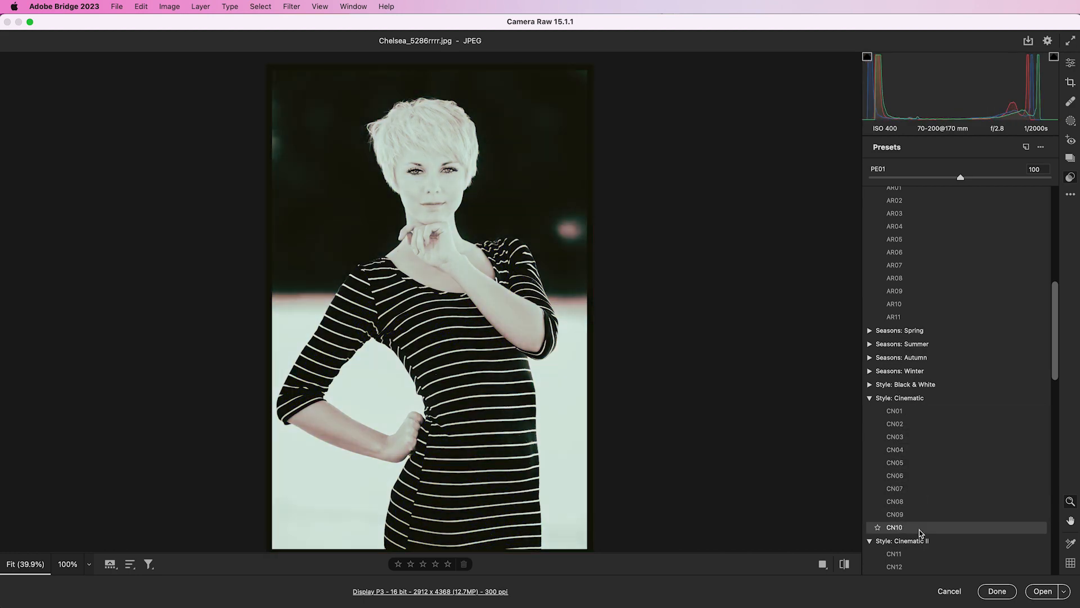
pyautogui.scroll(-5, 919, 518)
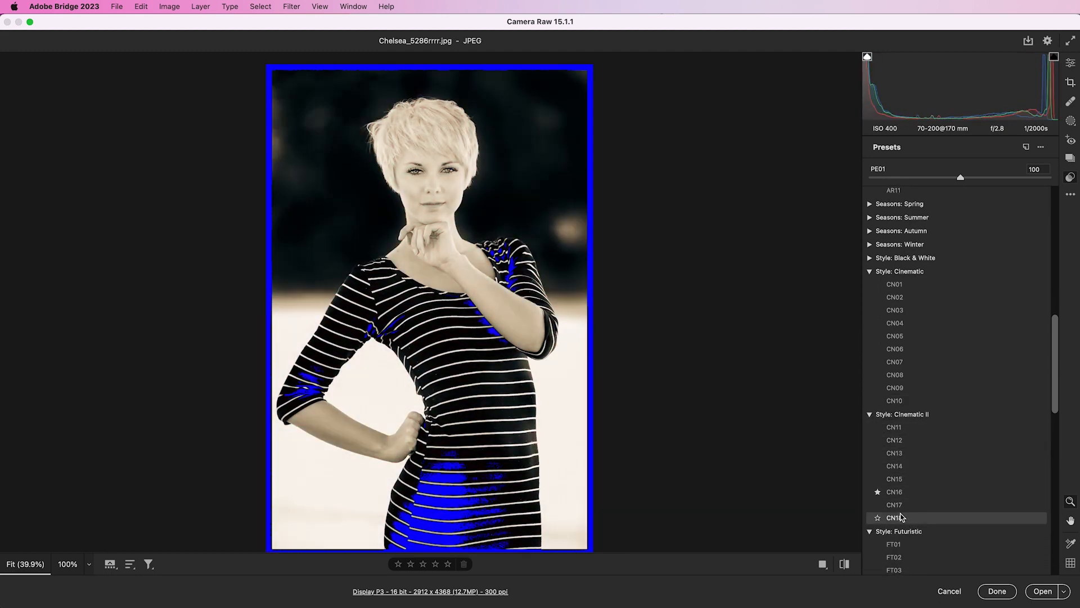
pyautogui.scroll(-5, 892, 548)
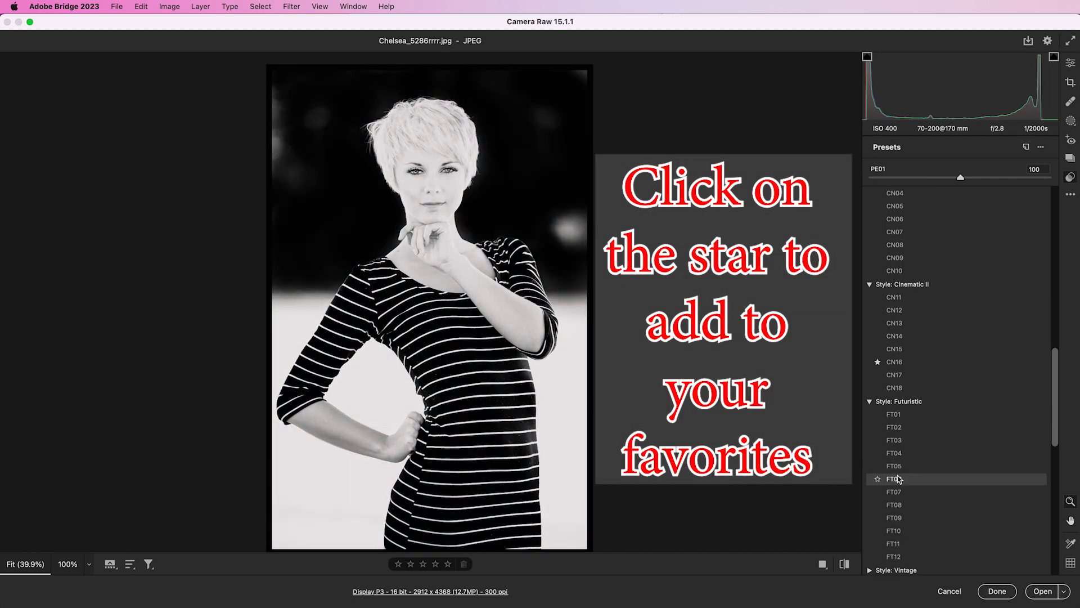
pyautogui.scroll(-1, 898, 488)
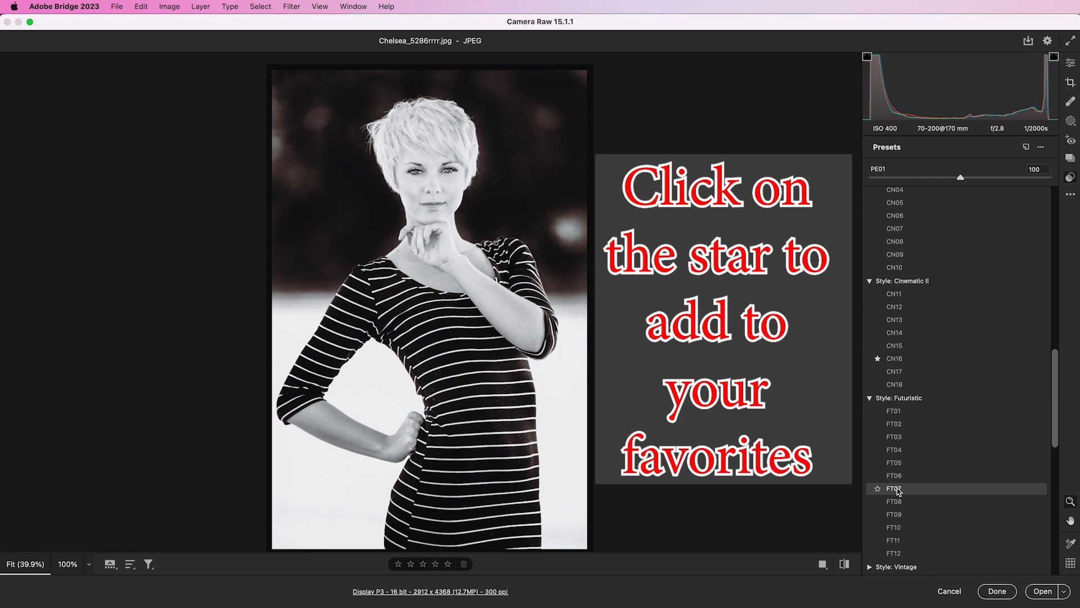
pyautogui.scroll(-1, 898, 498)
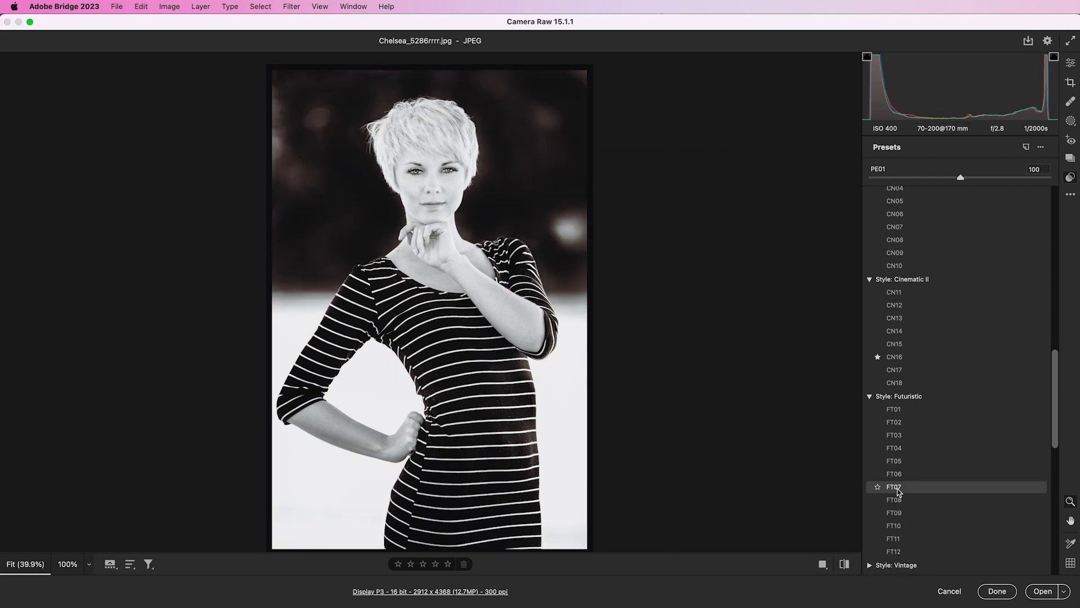
pyautogui.click(899, 489)
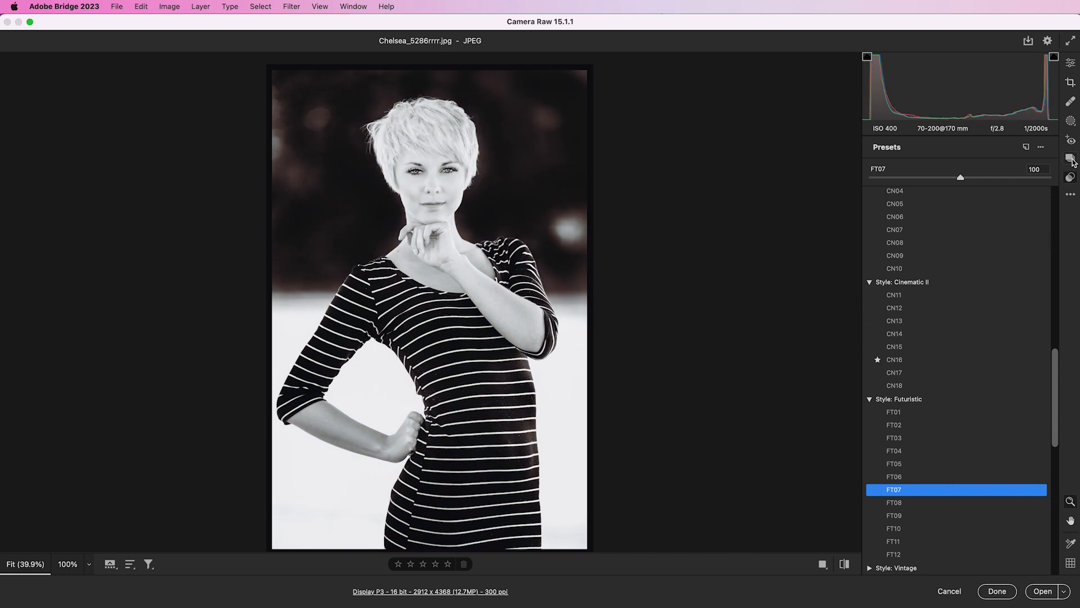
# - Save a snapshot of the FT07 look
pyautogui.click(1072, 160)
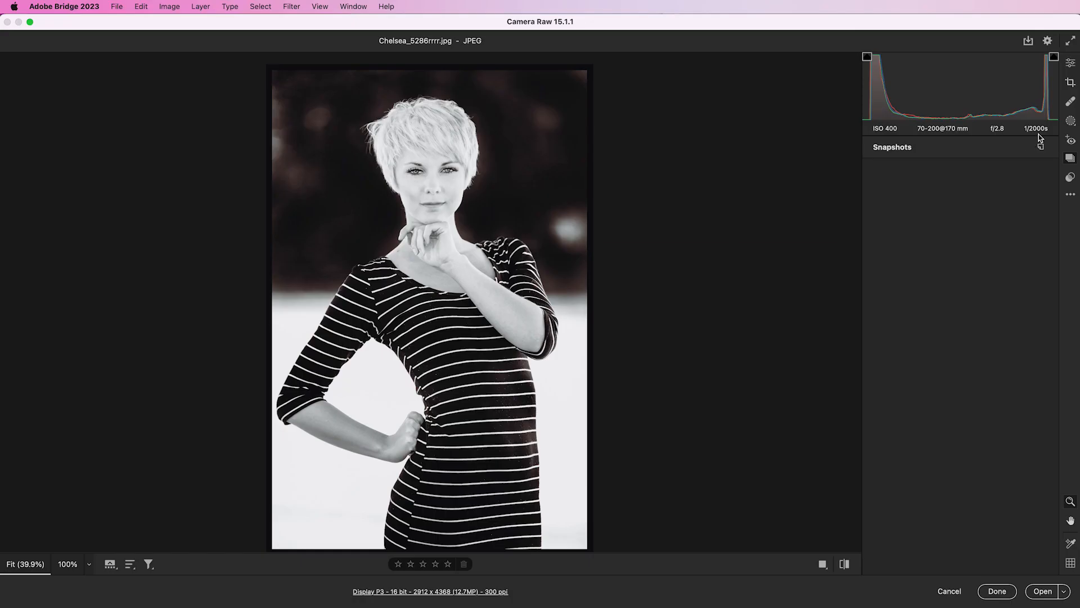
pyautogui.click(965, 391)
pyautogui.click(810, 285)
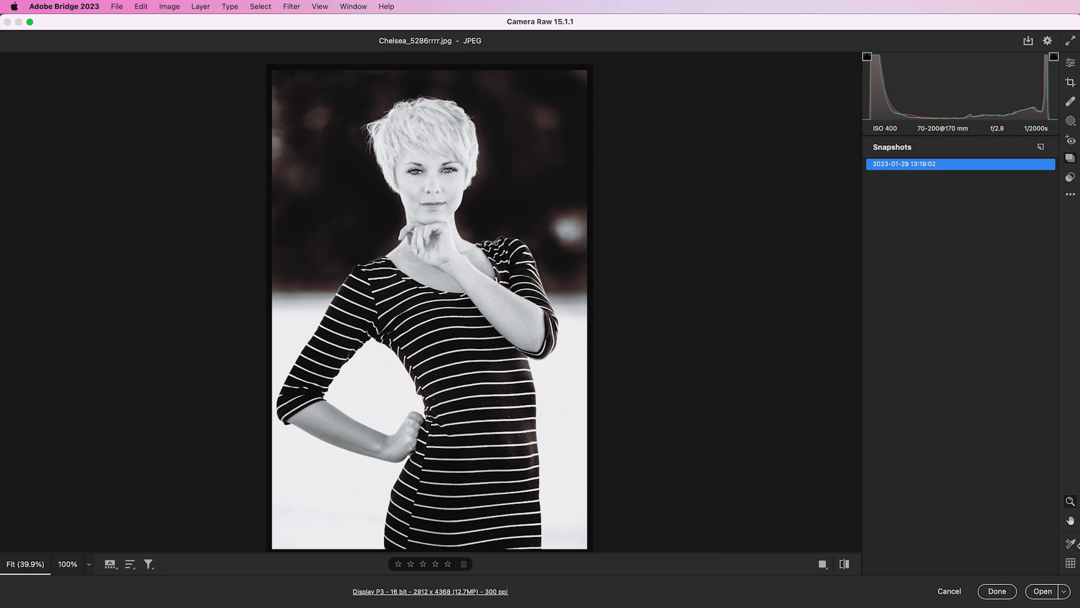
# - Try preset CN13, then apply the favorite preset CN16
pyautogui.click(1072, 179)
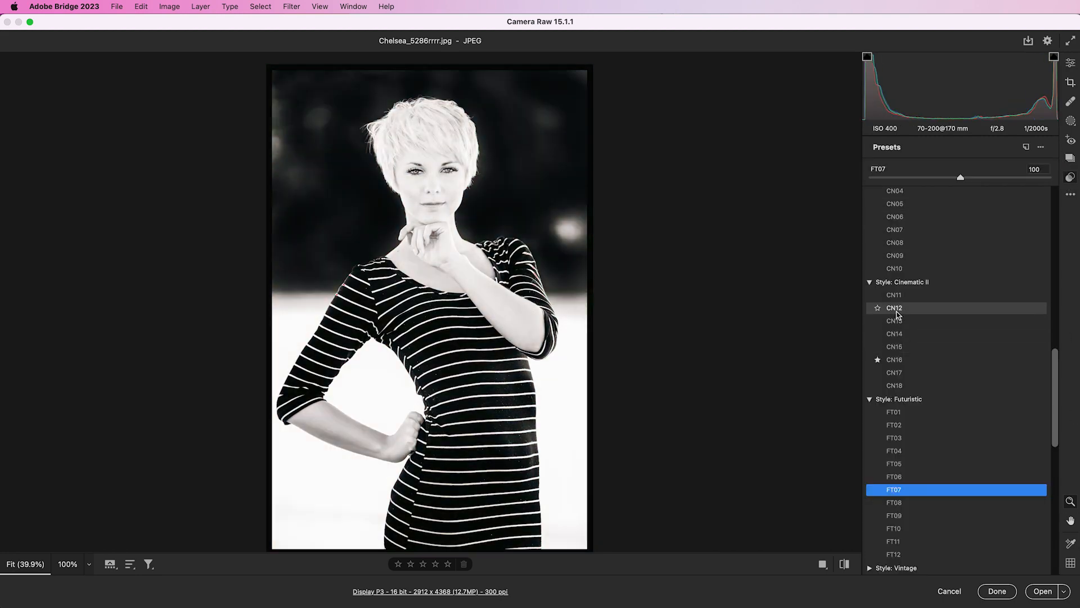
pyautogui.click(897, 323)
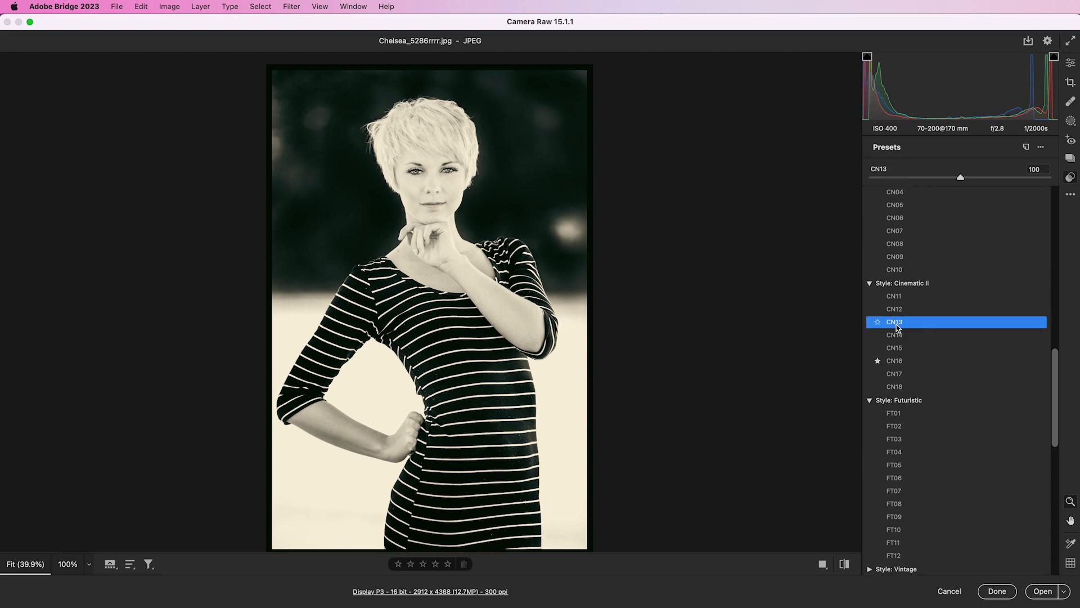
pyautogui.scroll(15, 935, 231)
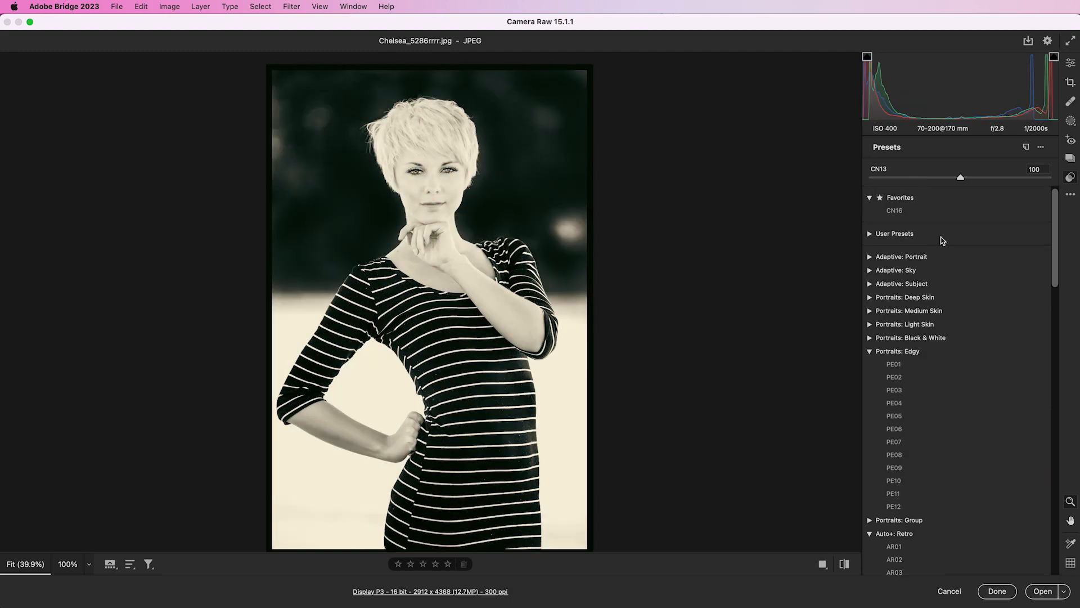
pyautogui.click(897, 216)
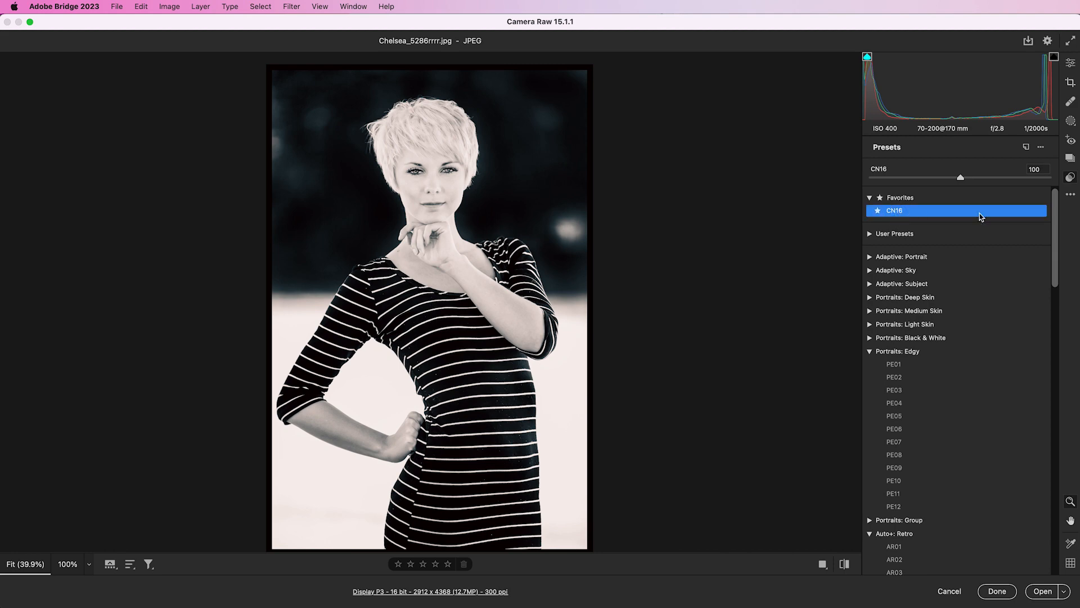
# - Save a second snapshot of the CN16 look and switch back to the first snapshot
pyautogui.click(1070, 160)
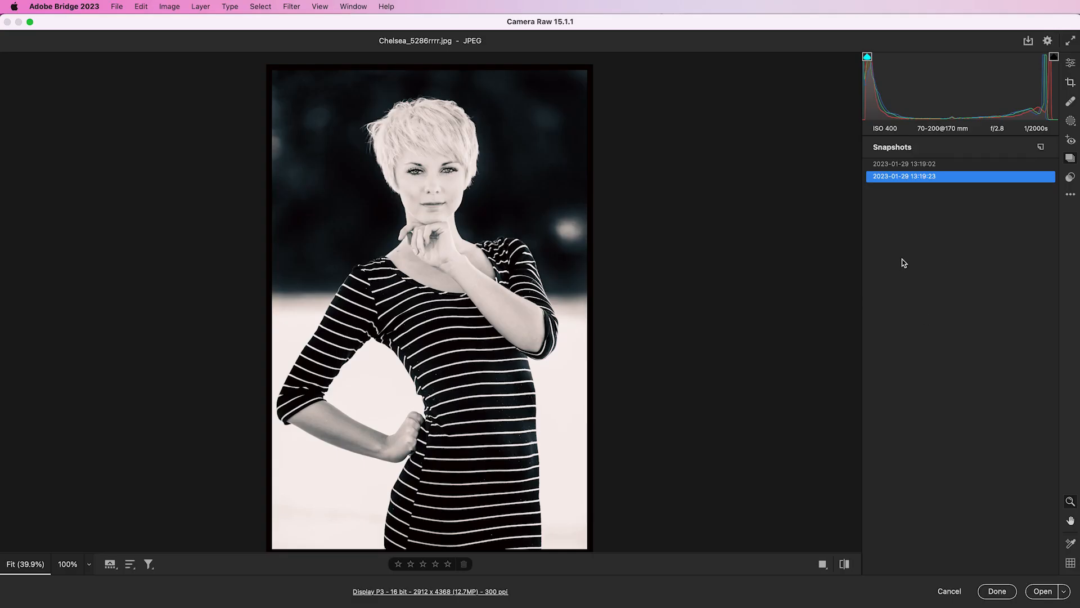
pyautogui.click(914, 164)
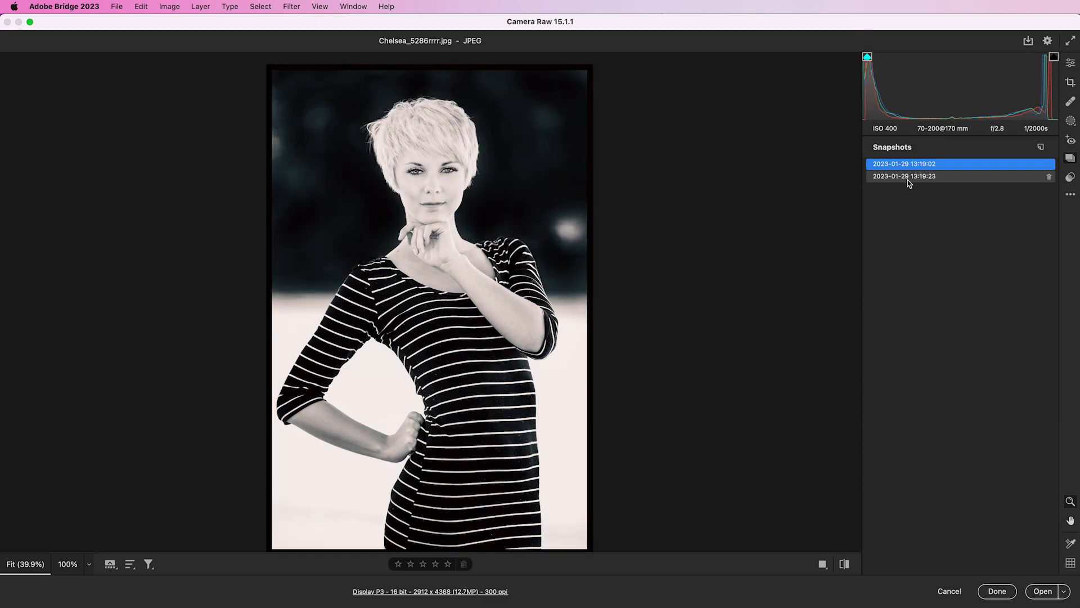
# - Expand the User Presets list, then cancel the Camera Raw dialog
pyautogui.click(1072, 178)
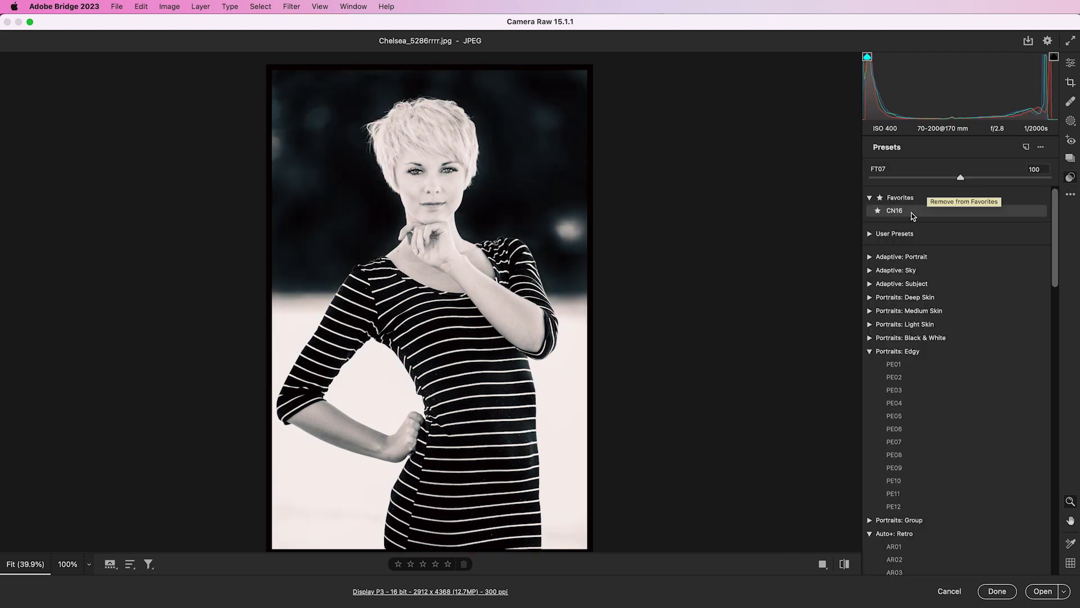
pyautogui.click(870, 234)
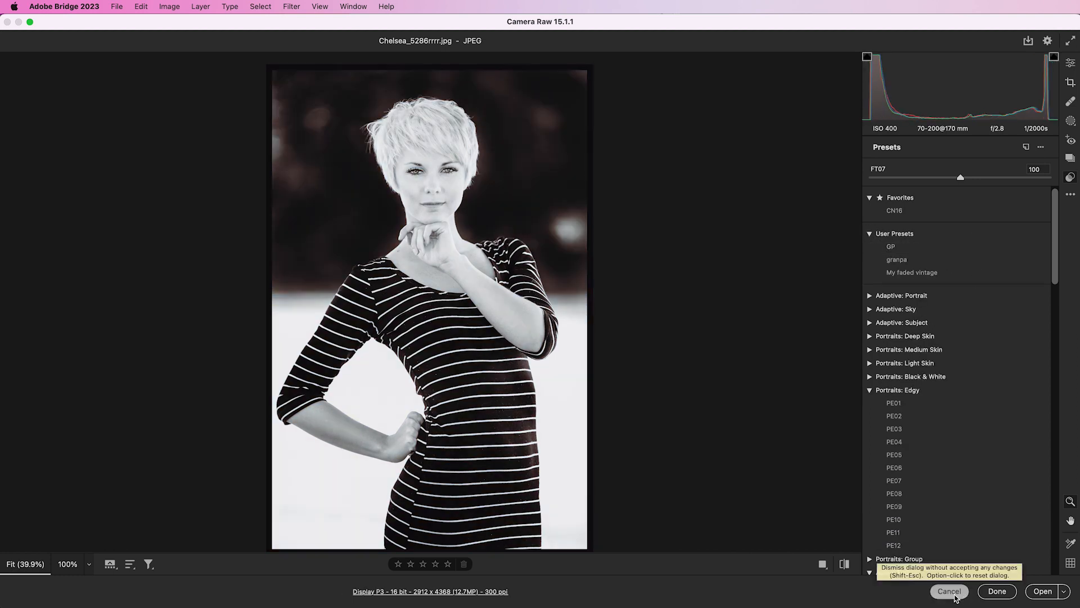
pyautogui.click(959, 595)
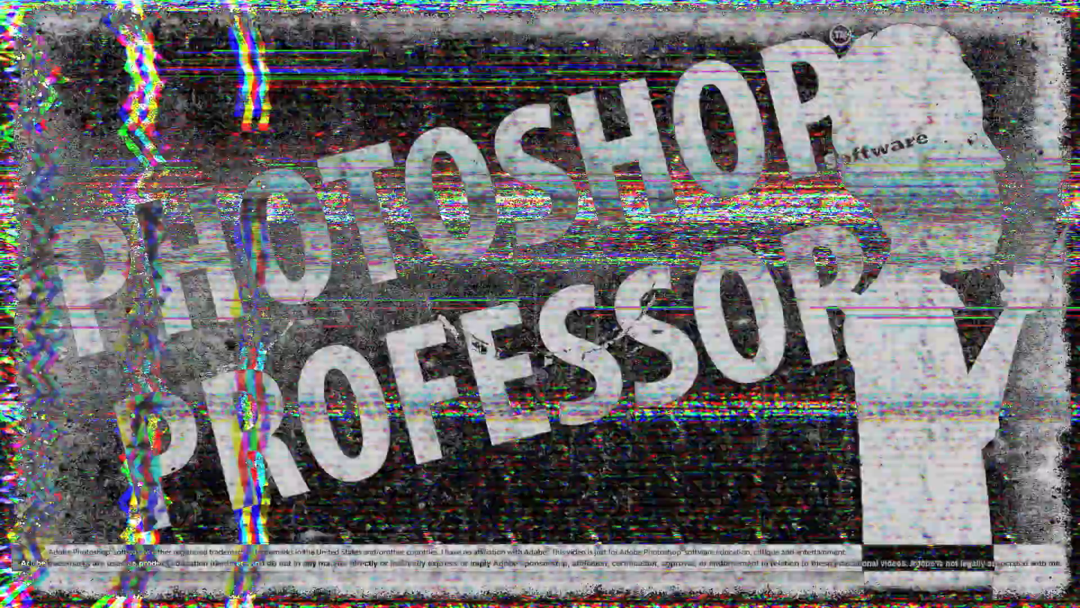